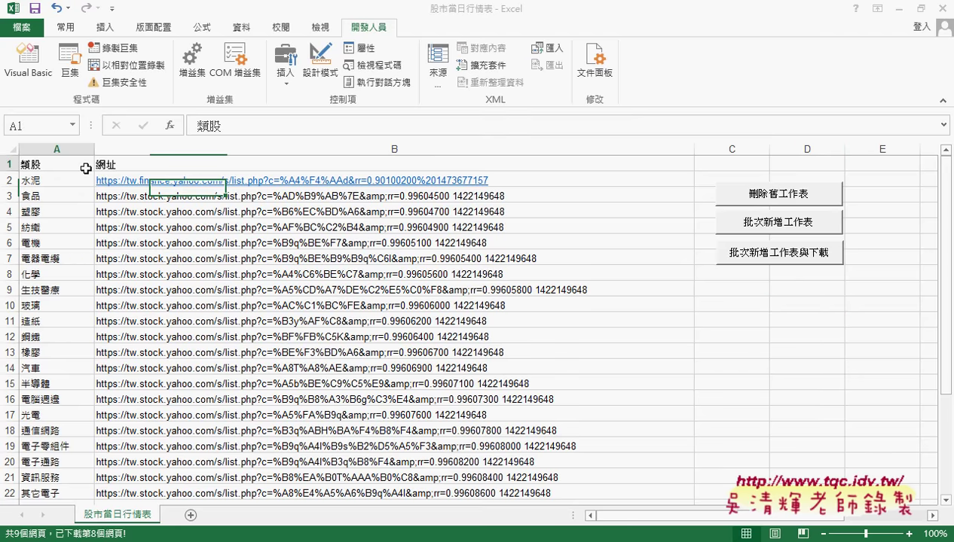
Select A1:B1, then pick 股市當日行情表.xlsx in the Google Drive folder and return to Excel.
drag(85, 165, 149, 166)
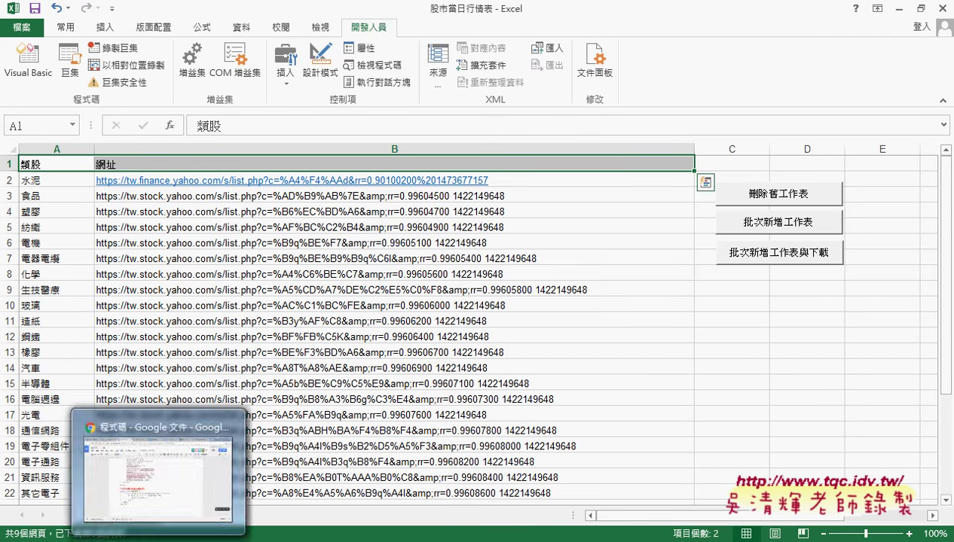
click(174, 491)
click(172, 20)
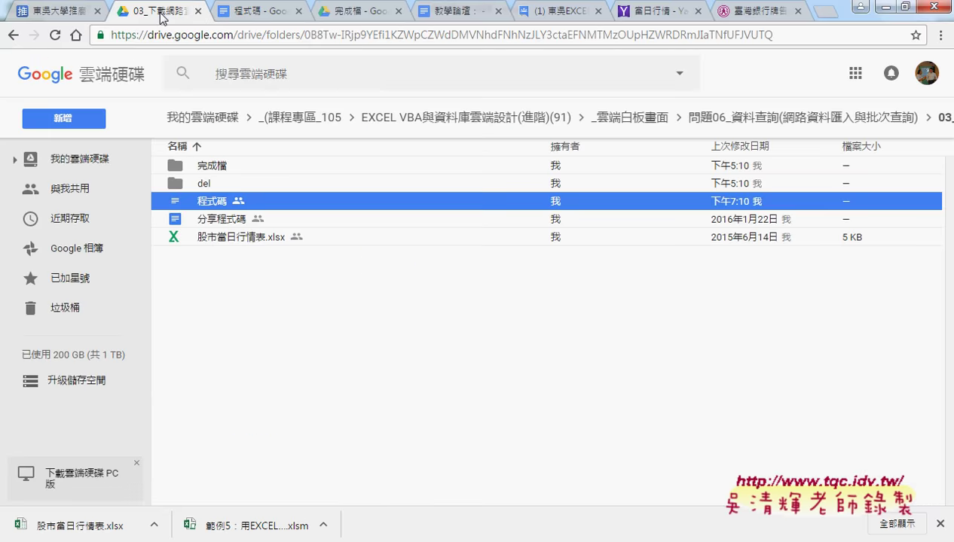
click(225, 237)
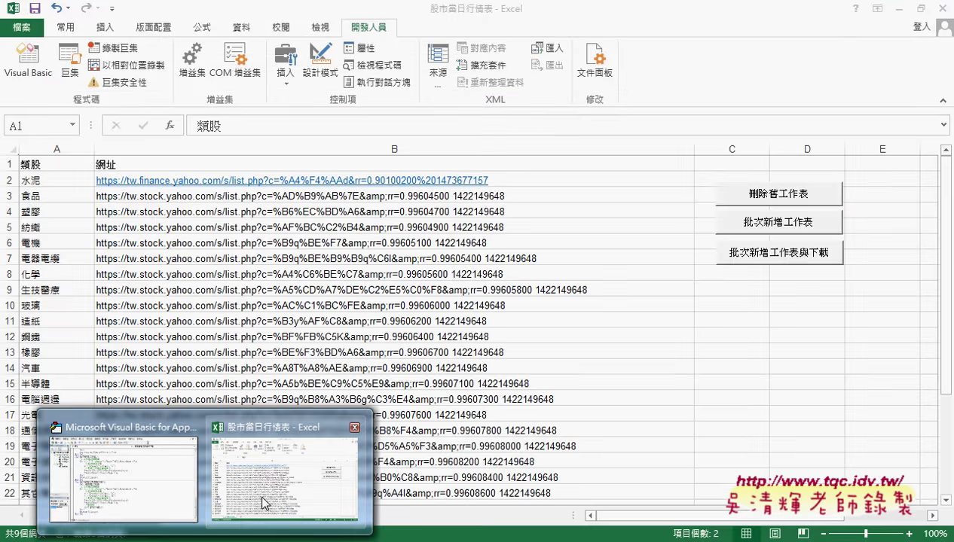
click(284, 467)
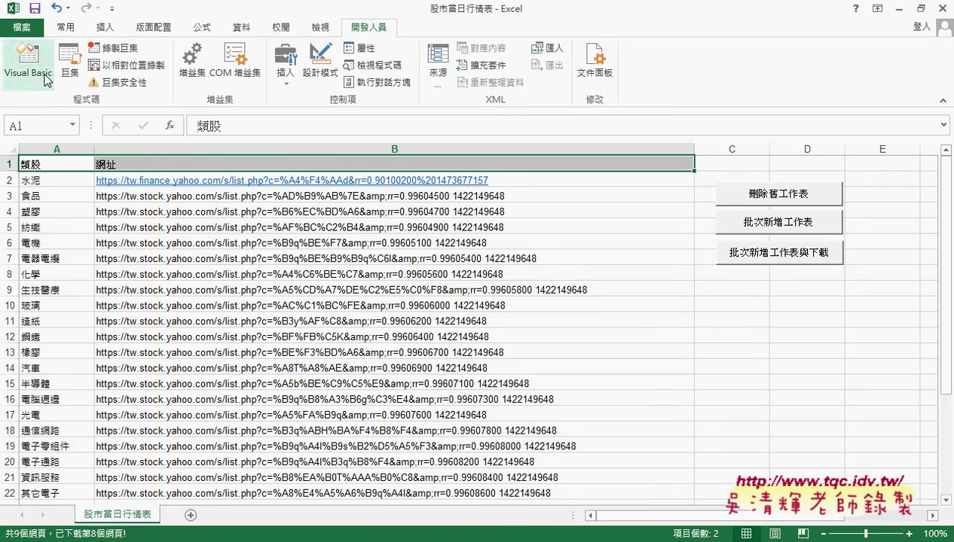
Open the 程式碼 code document in Google Docs and scroll through the macro code.
click(194, 493)
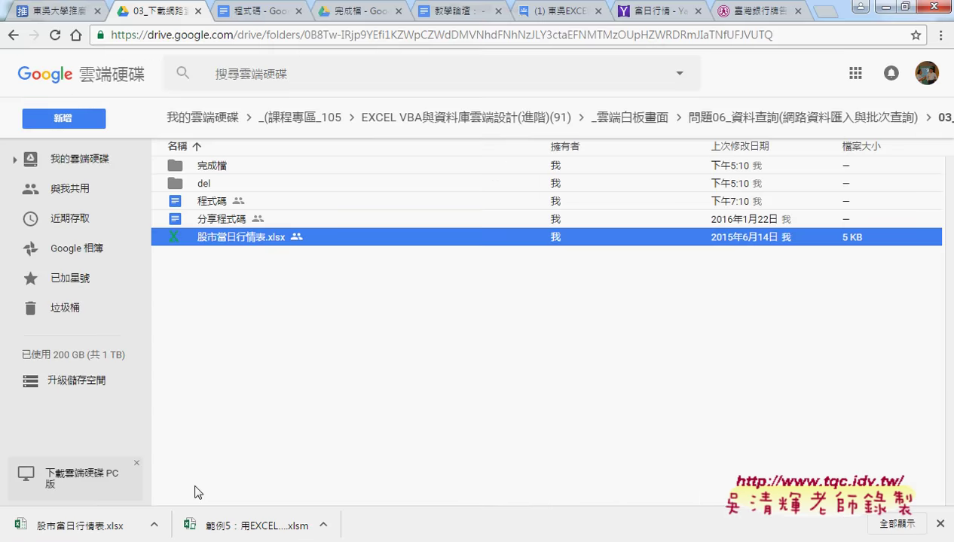
click(256, 12)
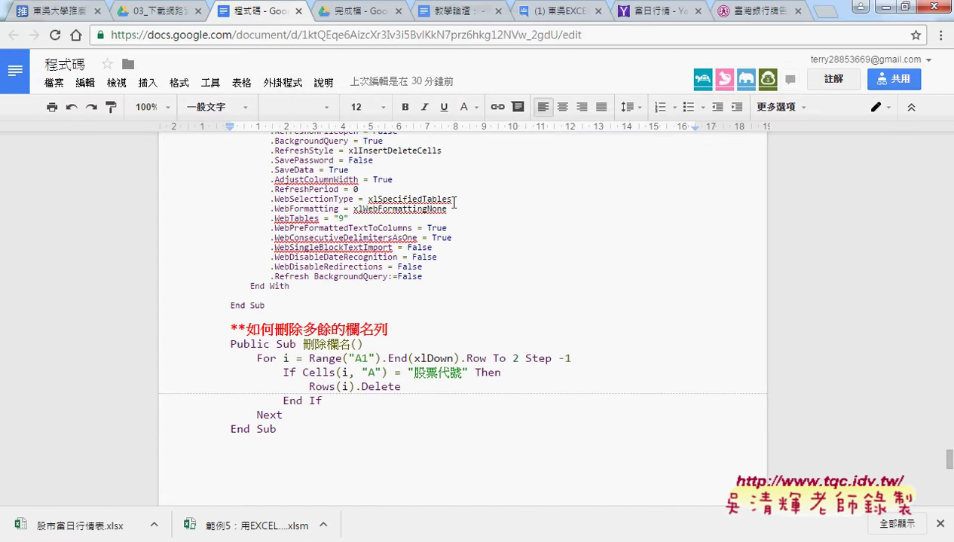
scroll(454, 202, up, 2)
scroll(454, 202, up, 3)
click(950, 413)
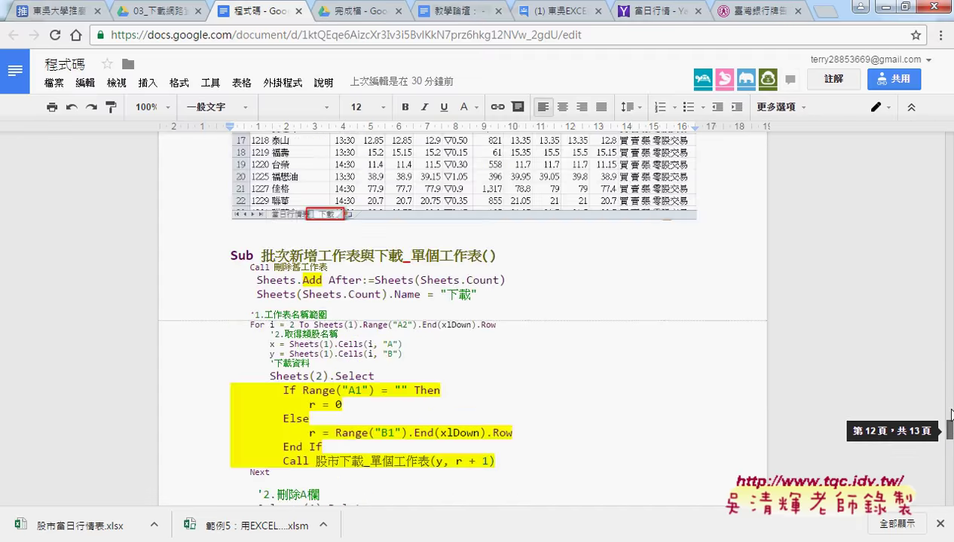
drag(951, 413, 951, 210)
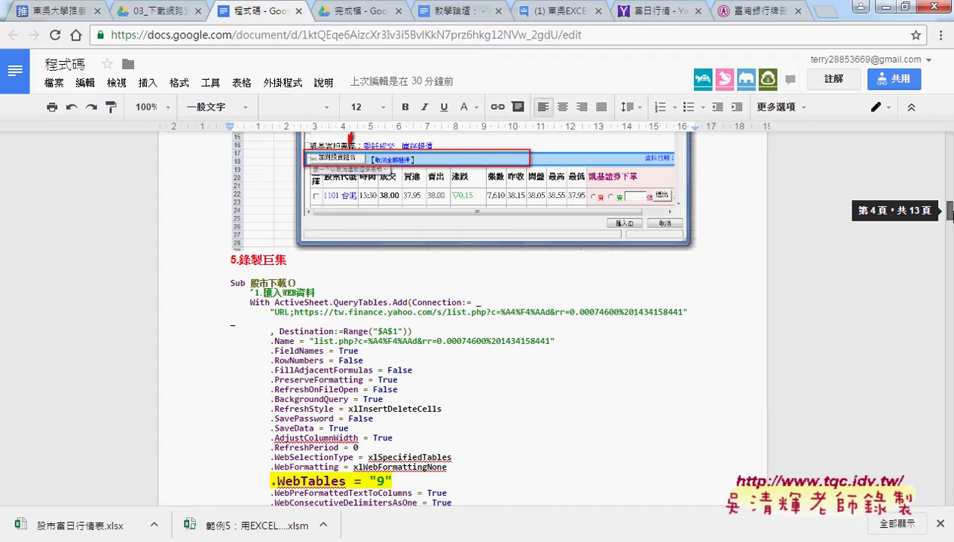
scroll(829, 254, up, 3)
scroll(809, 256, down, 5)
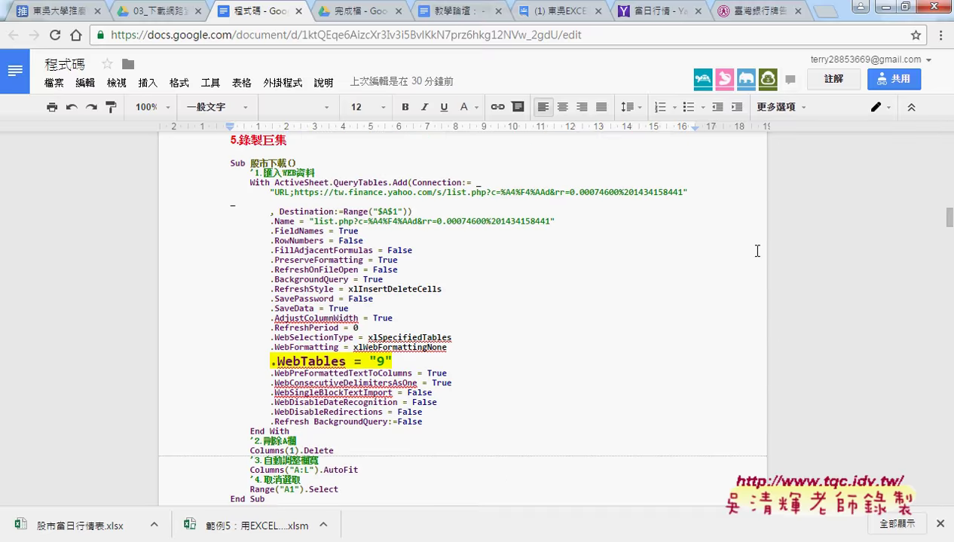
scroll(809, 256, down, 1)
scroll(809, 256, down, 5)
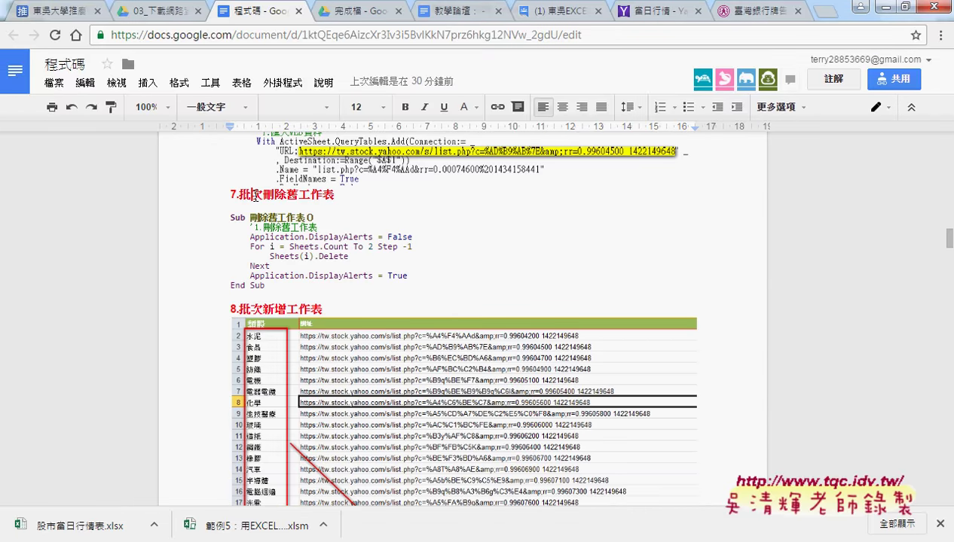
Highlight the Sub blocks of the batch download code, then minimize Chrome.
click(253, 196)
scroll(316, 259, down, 3)
scroll(317, 265, down, 1)
scroll(316, 265, down, 1)
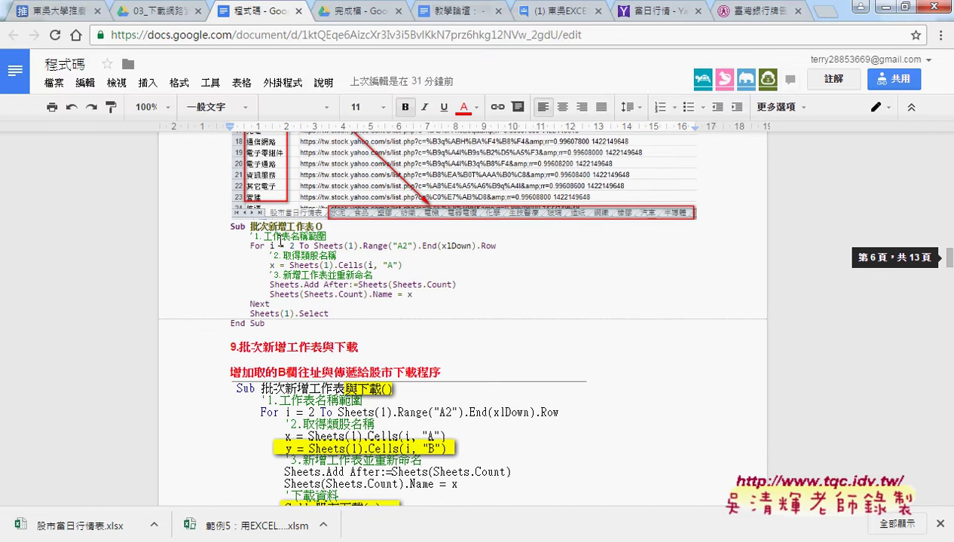
mouse_move(231, 226)
mouse_down()
mouse_move(278, 288)
mouse_move(328, 320)
mouse_up()
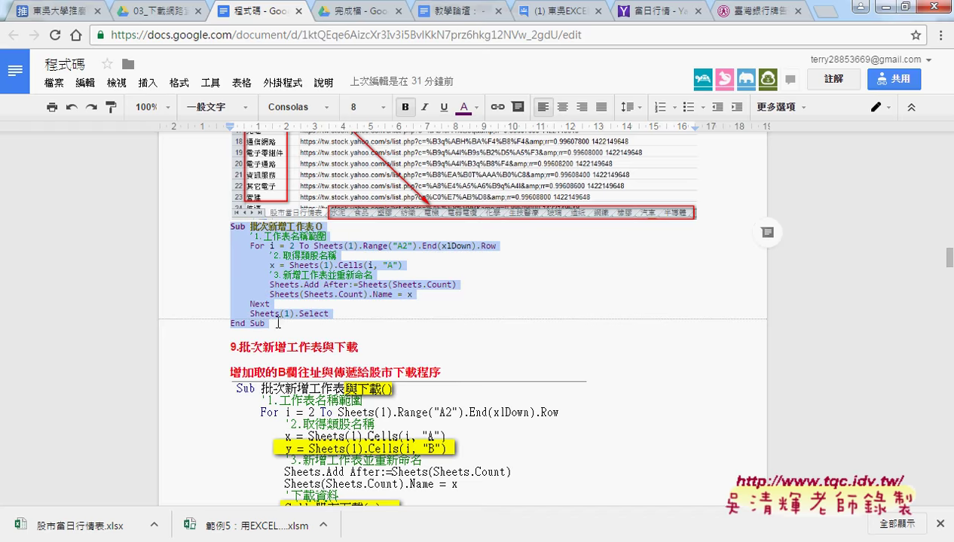
scroll(305, 303, down, 3)
scroll(305, 304, down, 2)
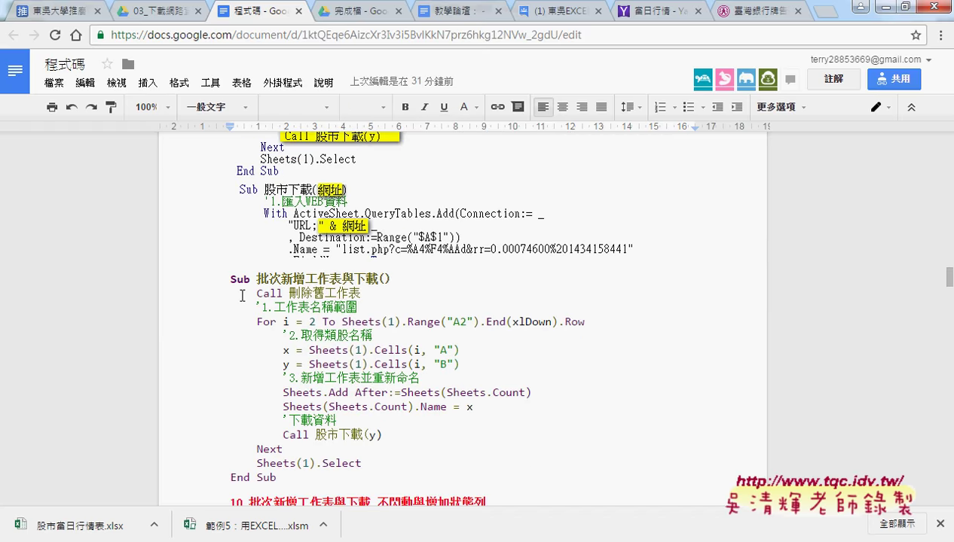
drag(230, 278, 309, 488)
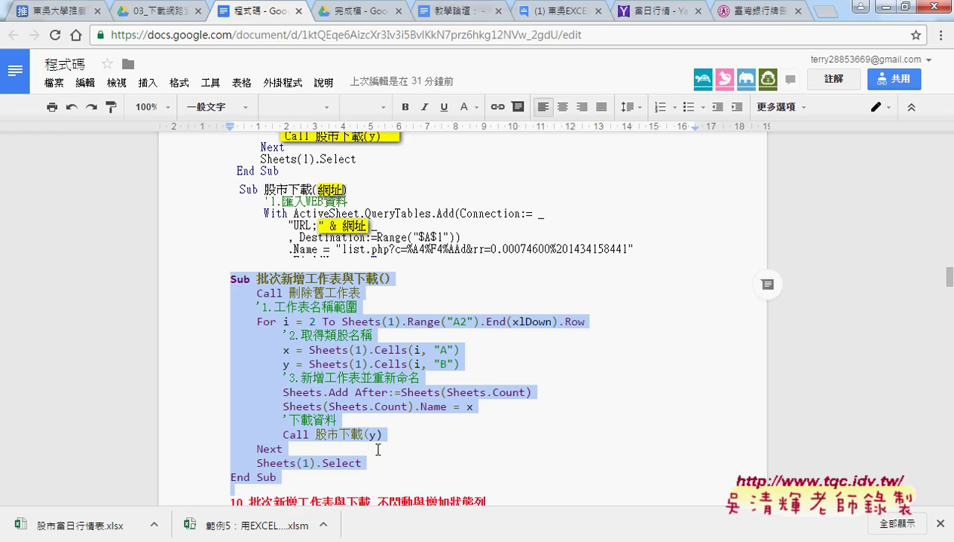
click(877, 6)
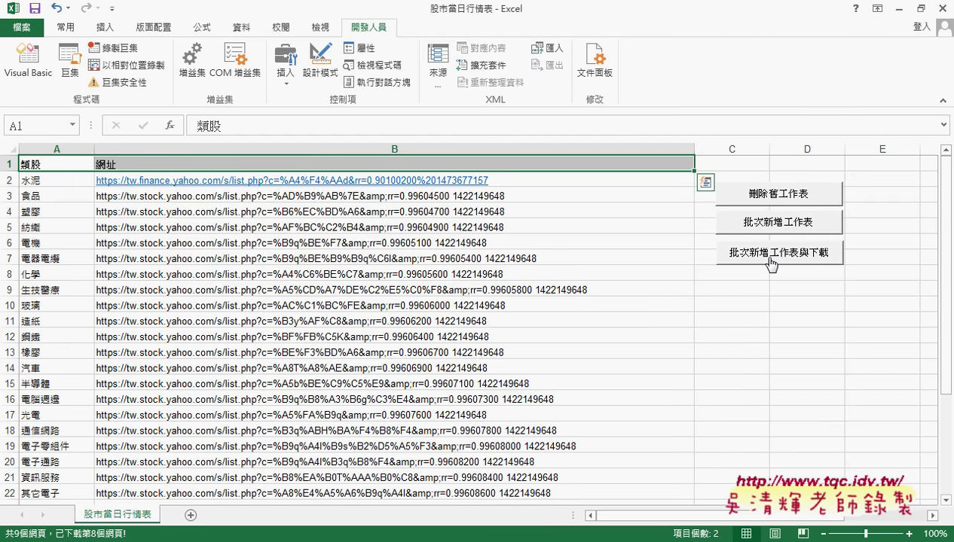
Insert a blank row at row 11 and bring up the 批次新增工作表與下載 button's context menu.
scroll(494, 348, down, 2)
scroll(494, 346, down, 1)
scroll(494, 347, down, 1)
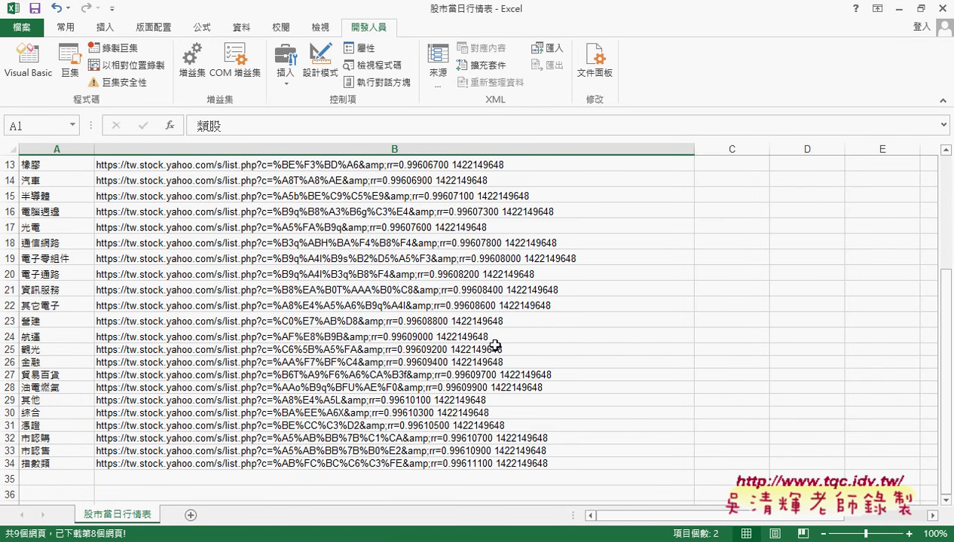
scroll(494, 345, up, 3)
scroll(494, 345, up, 1)
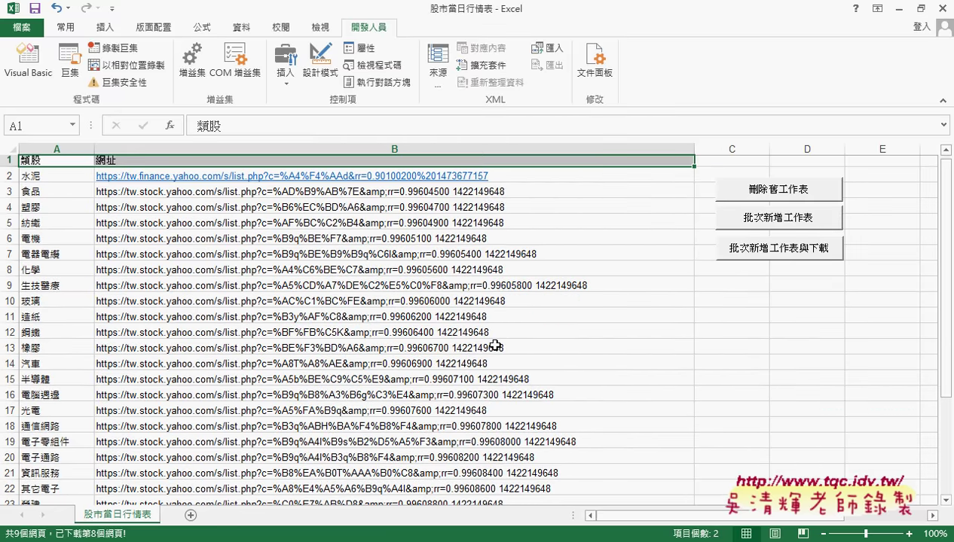
click(12, 321)
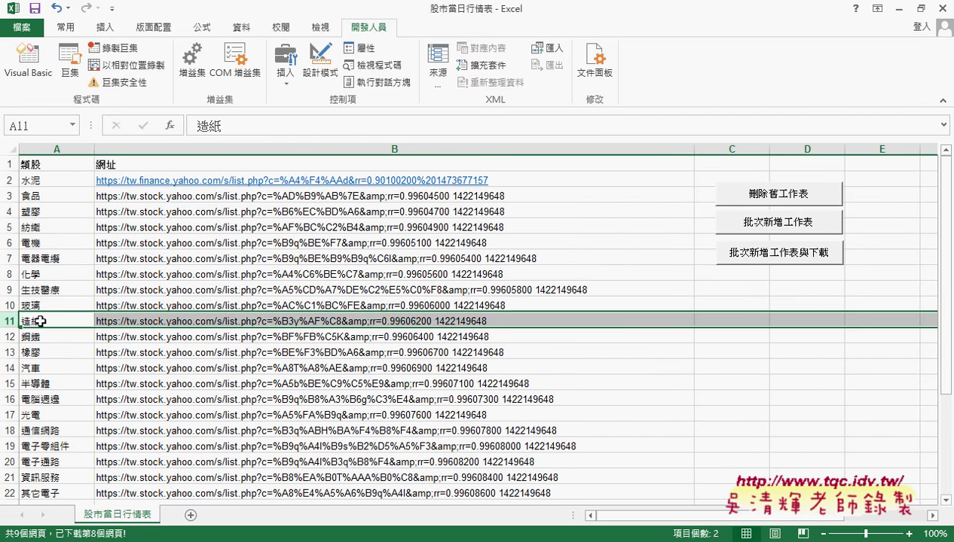
right_click(12, 320)
click(103, 204)
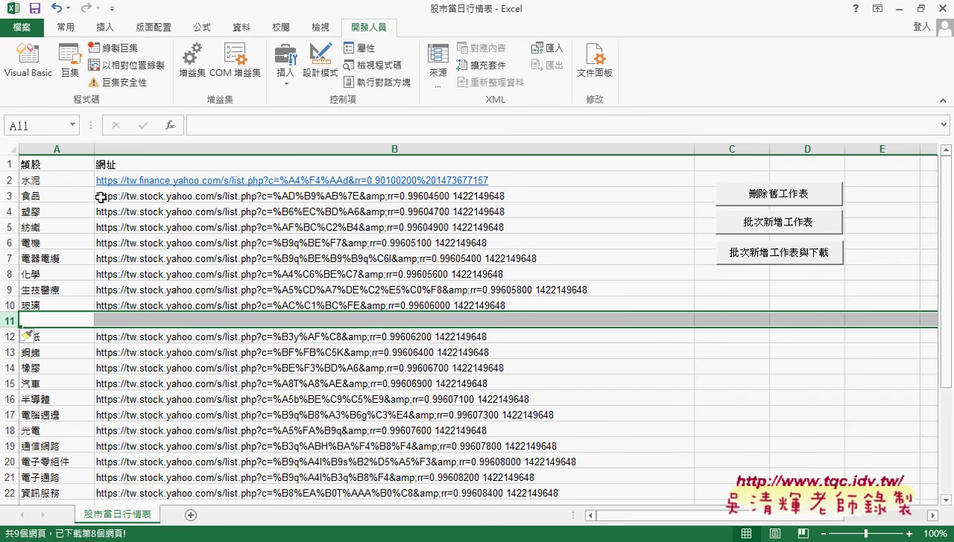
right_click(780, 256)
Open the button's assigned macro in the VBA editor and highlight the 股市下載(y) call.
click(814, 374)
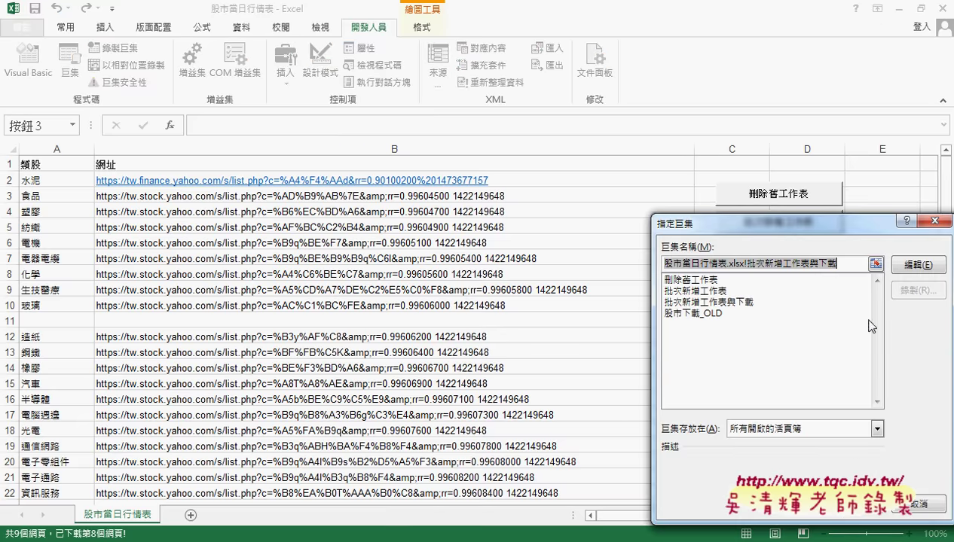
click(918, 265)
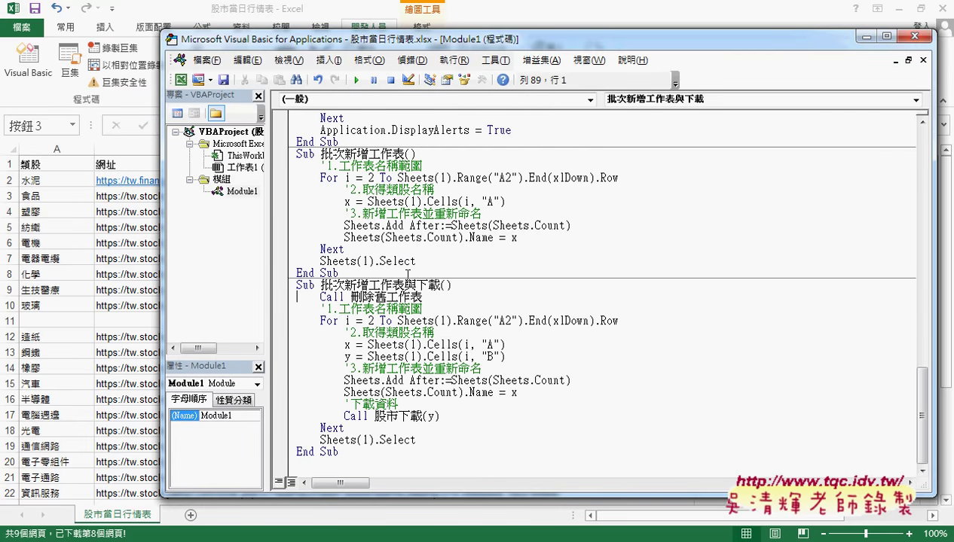
drag(375, 416, 428, 416)
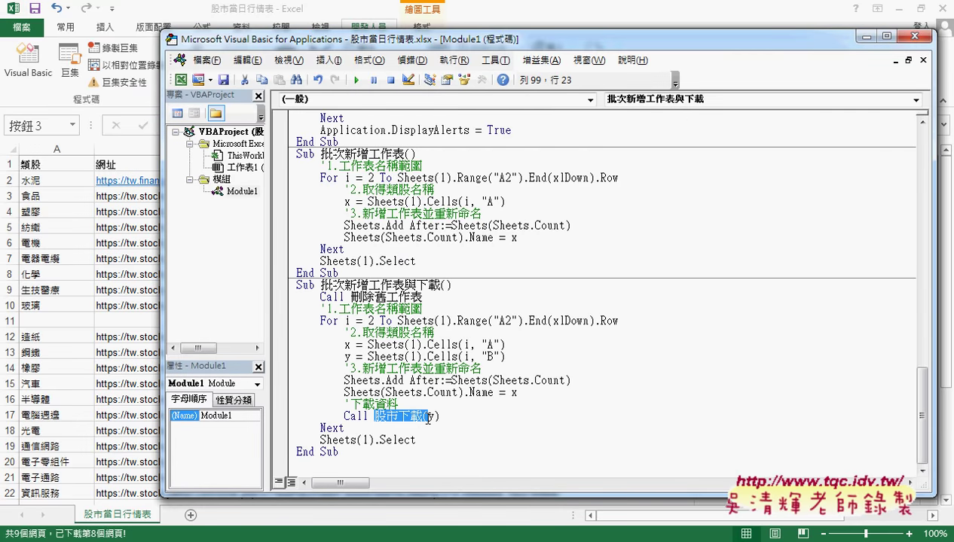
click(436, 417)
double_click(434, 417)
Review the 網址 parameter in the 股市下載 sub and its URL string, then return to Excel.
scroll(490, 402, up, 3)
scroll(489, 401, up, 6)
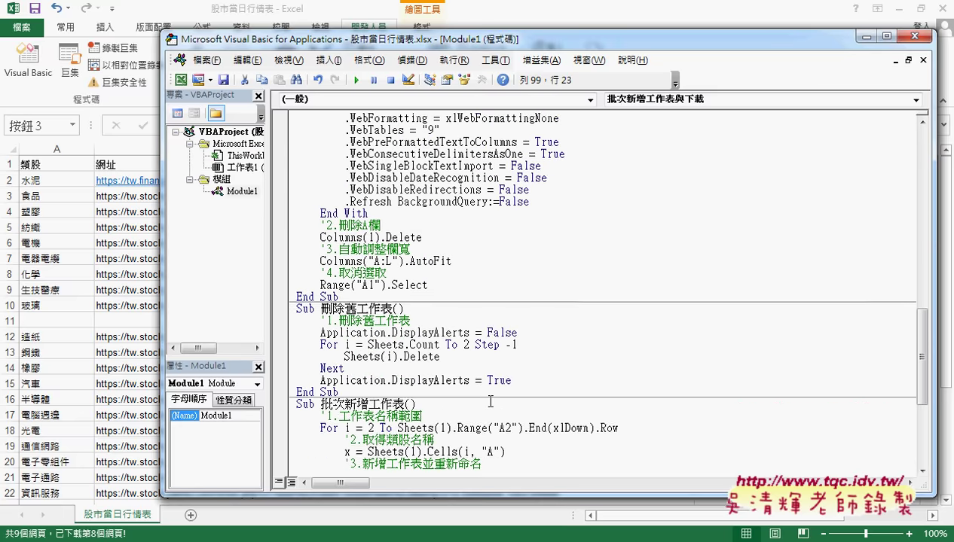
scroll(490, 401, up, 6)
scroll(490, 402, up, 2)
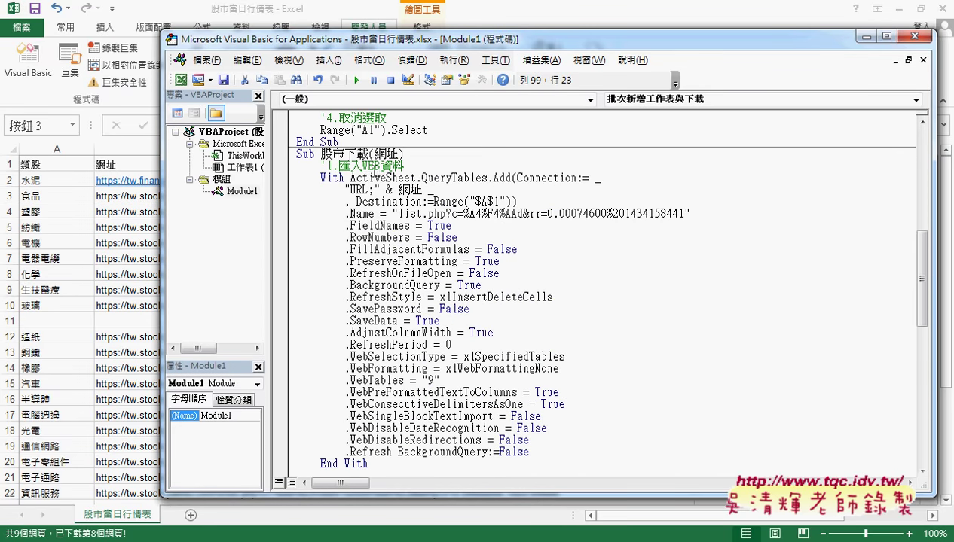
drag(374, 154, 401, 153)
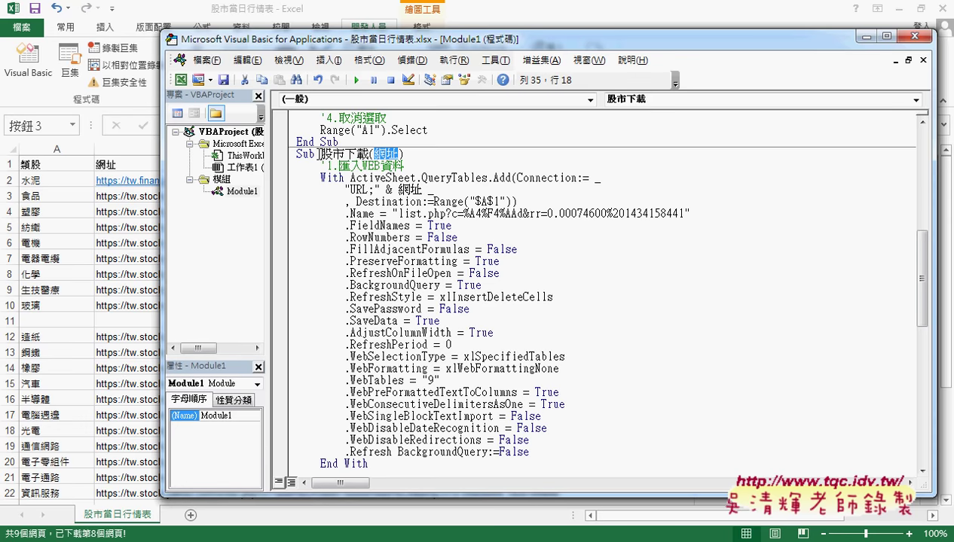
double_click(409, 189)
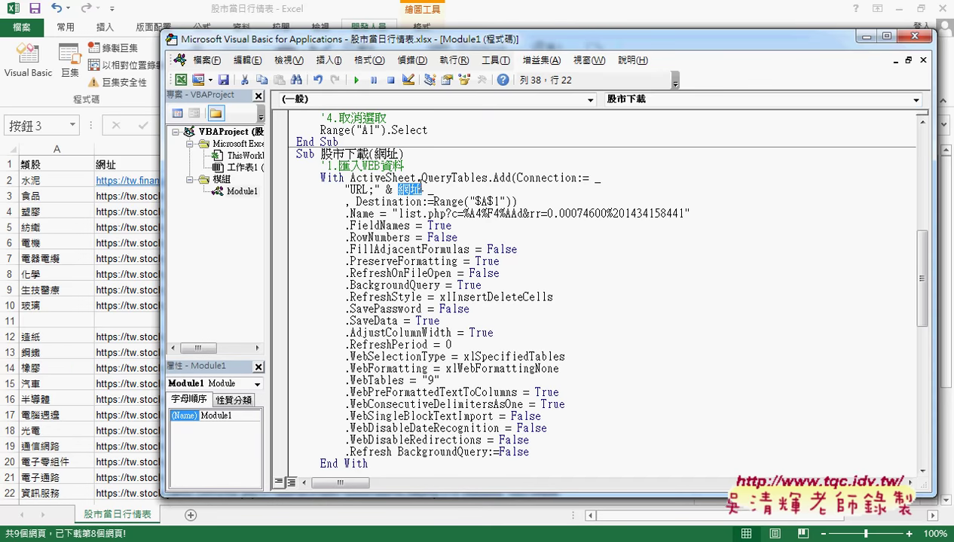
click(792, 9)
Run the 批次新增工作表與下載 macro to create and fill the category sheets.
click(798, 320)
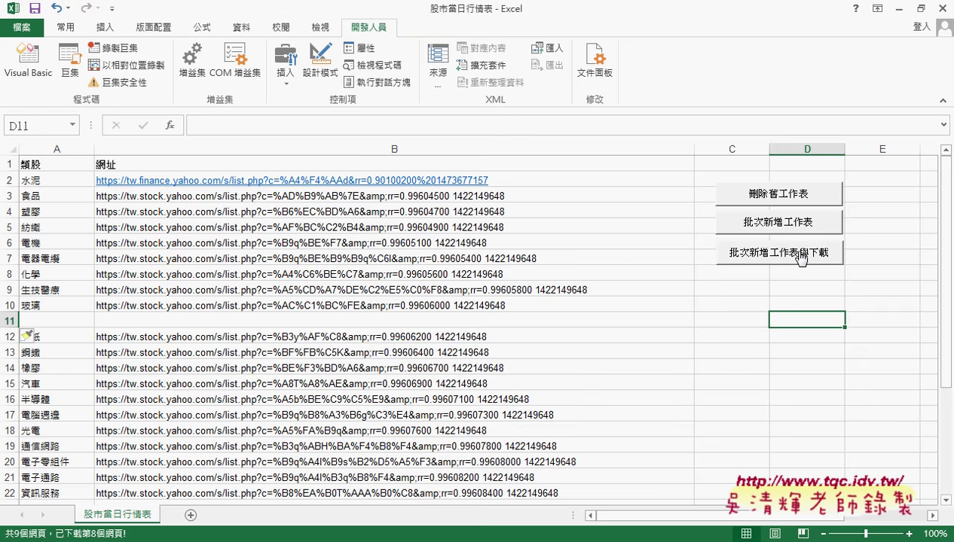
click(797, 254)
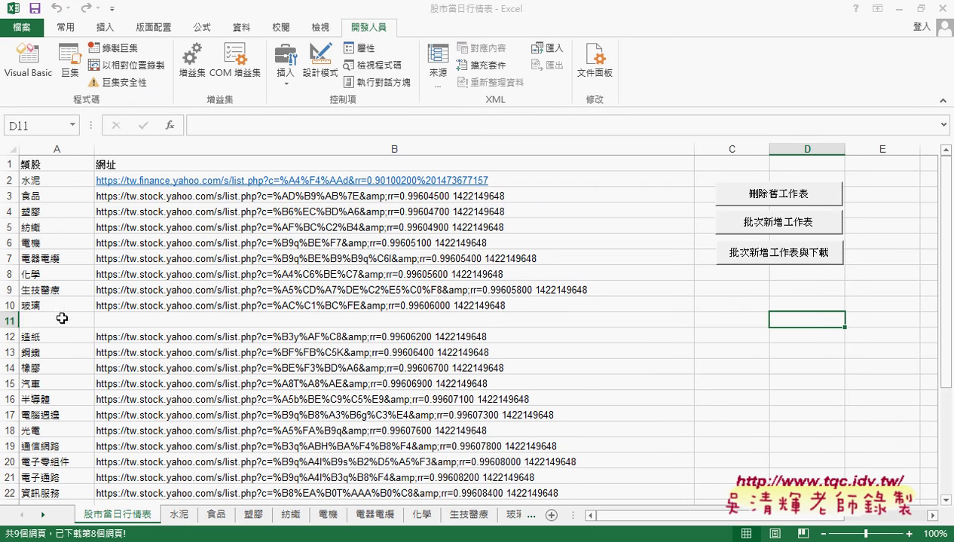
click(49, 305)
drag(578, 517, 643, 518)
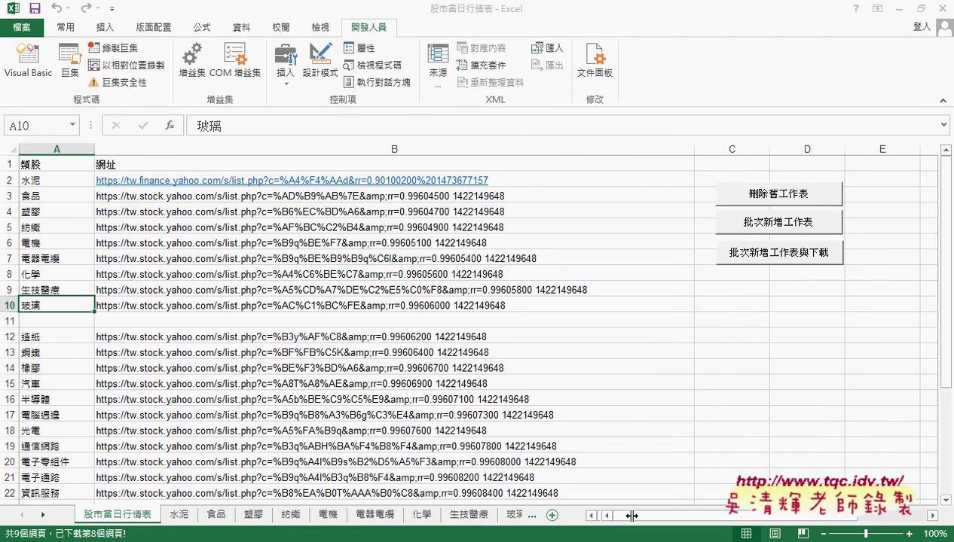
Browse the new 玻璃, 生技醫療, 化學, 電器電纜 and 電機 sheets, then return to 股市當日行情表.
click(517, 515)
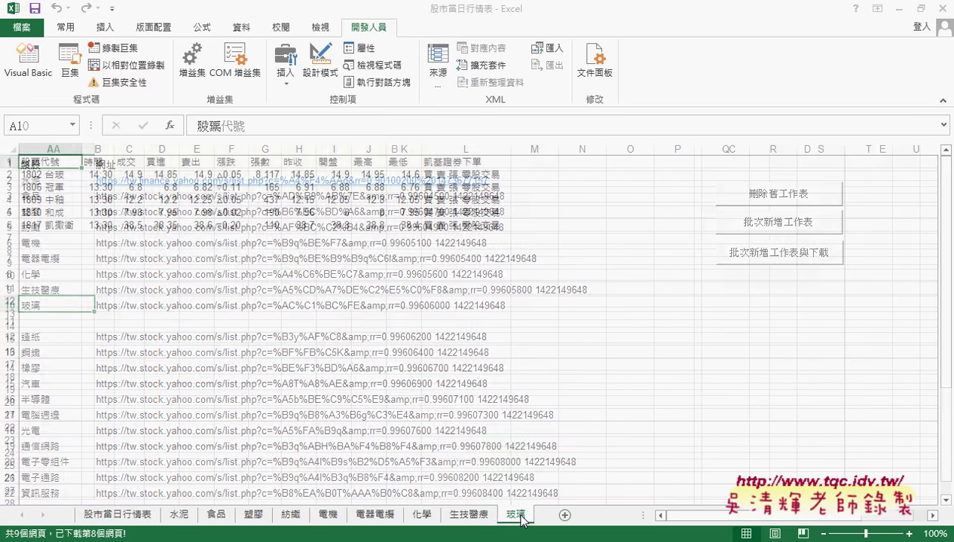
click(472, 516)
click(419, 518)
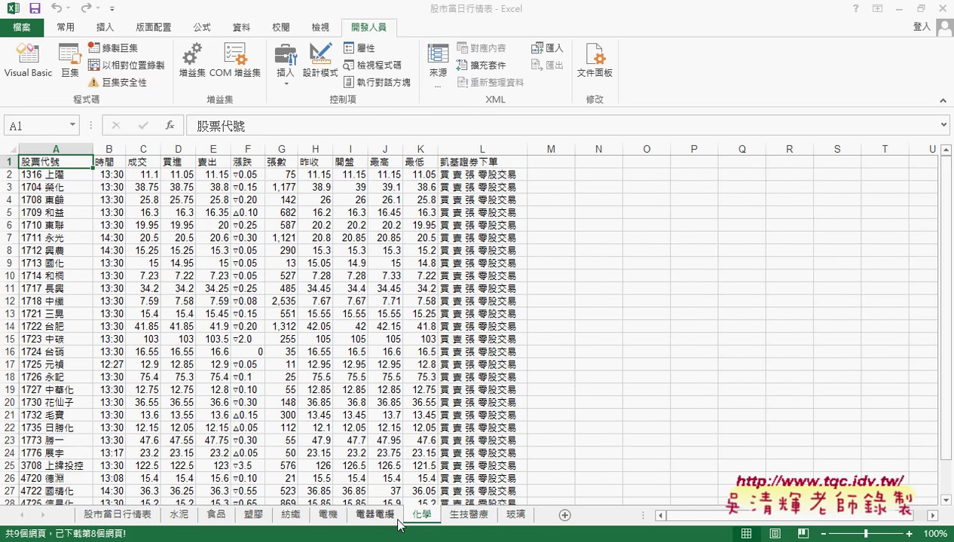
click(379, 517)
click(342, 517)
click(132, 517)
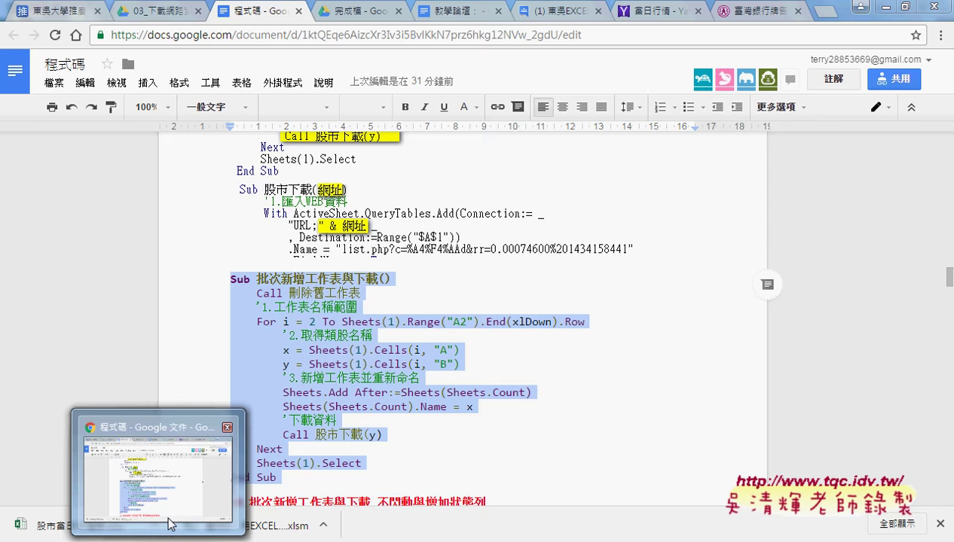
Show the Google Docs 程式碼 notes at section 10, 批次新增工作表與下載_不閃動與增加狀態列.
click(155, 473)
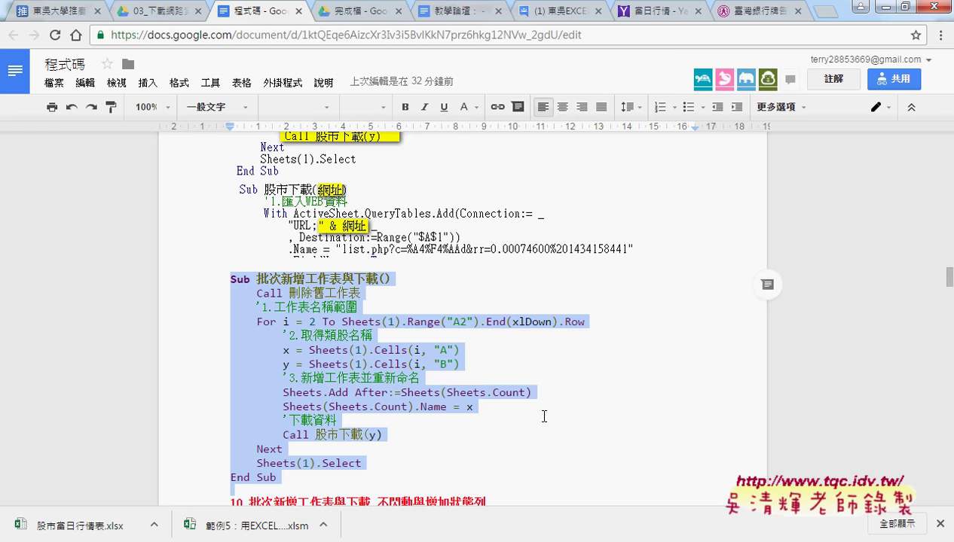
scroll(544, 417, down, 2)
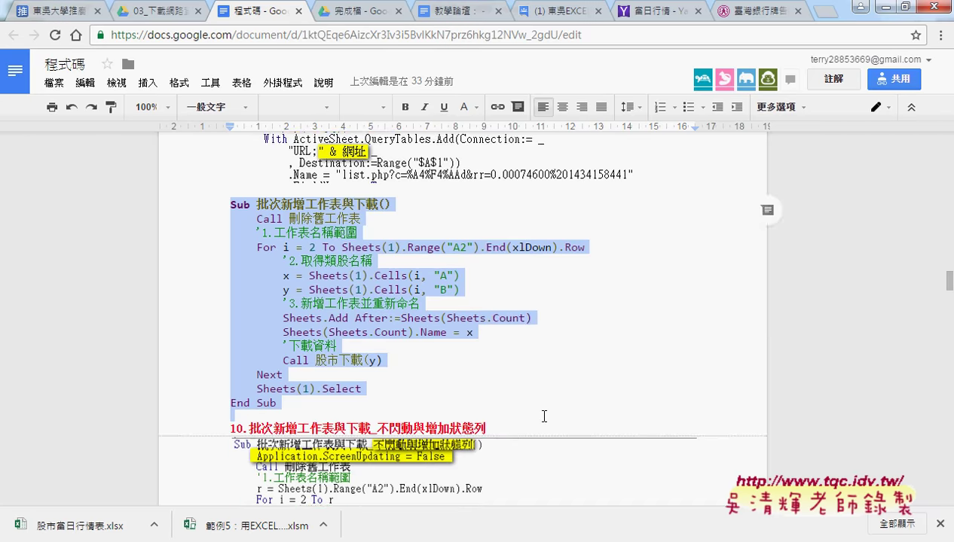
drag(249, 353, 334, 352)
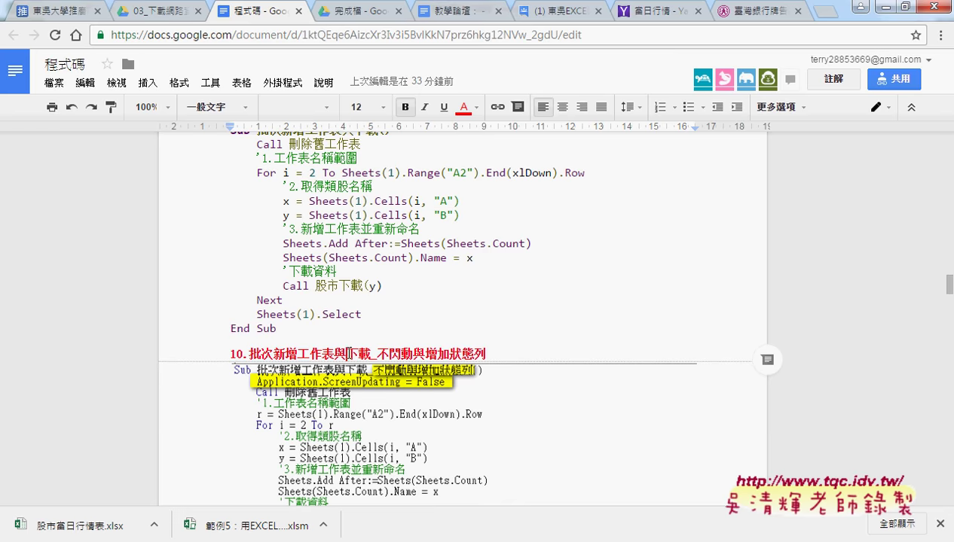
drag(346, 352, 411, 353)
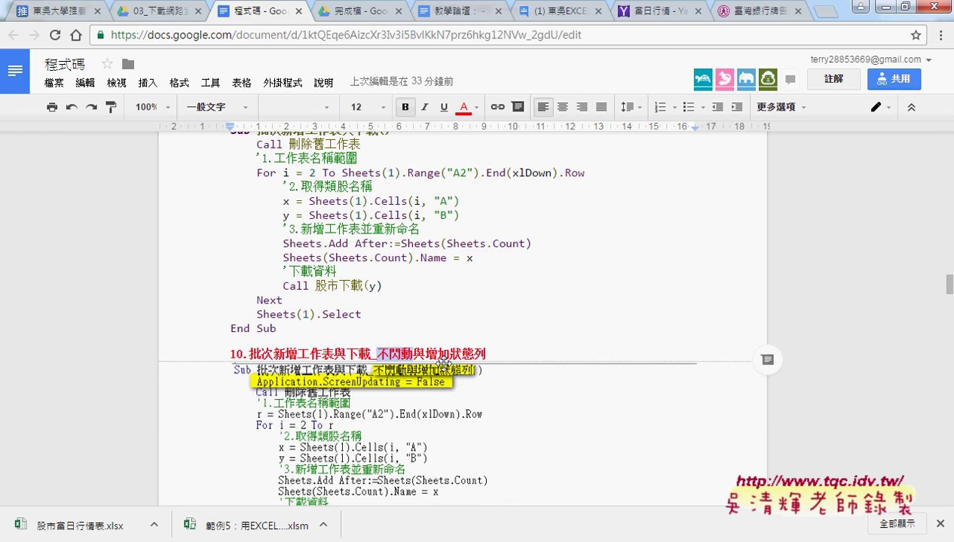
click(455, 352)
drag(454, 352, 486, 352)
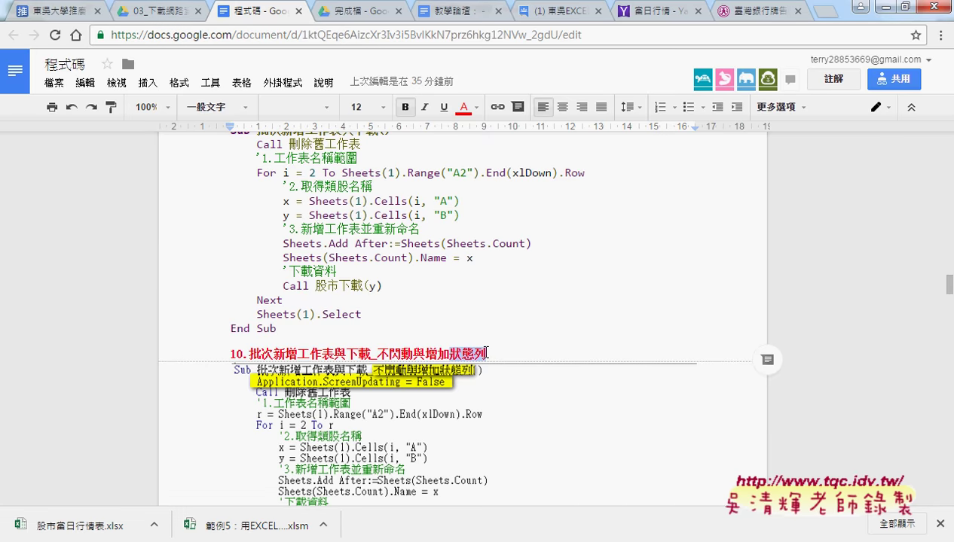
scroll(486, 352, down, 2)
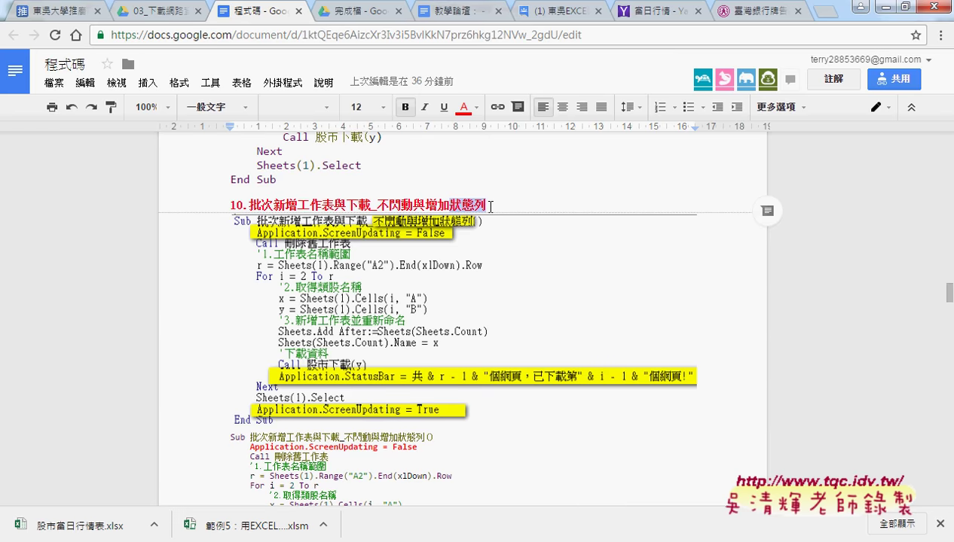
scroll(490, 205, down, 1)
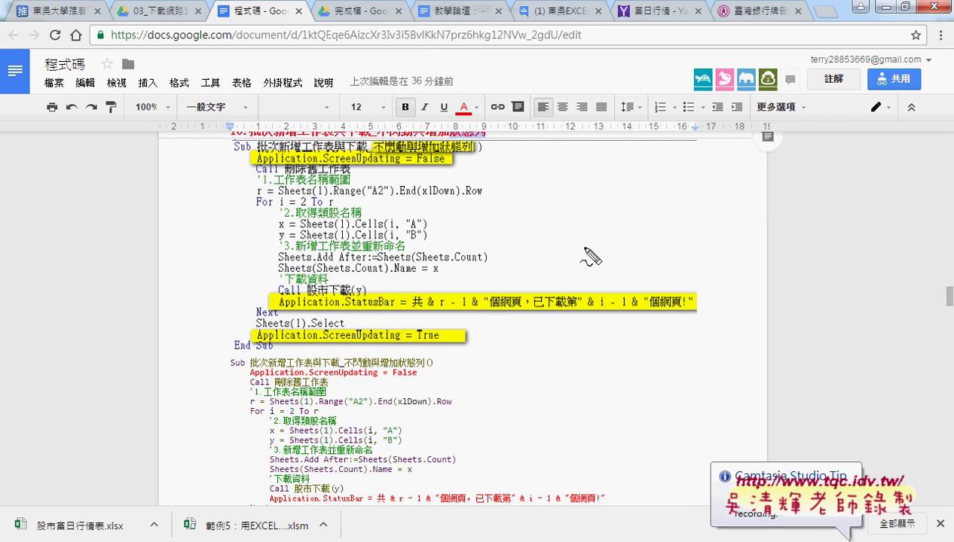
mouse_move(255, 161)
mouse_down()
mouse_move(351, 175)
mouse_move(376, 163)
mouse_up()
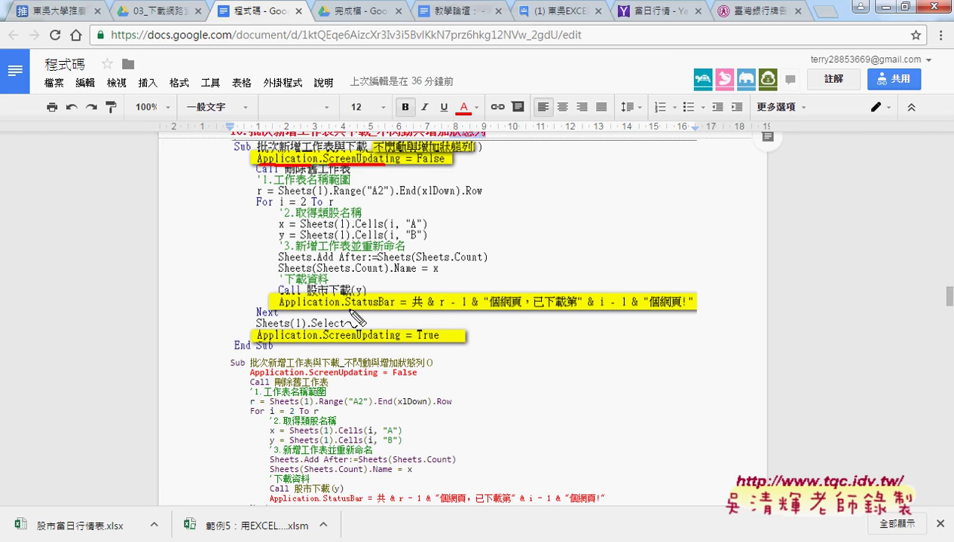
drag(348, 307, 393, 306)
scroll(354, 371, down, 2)
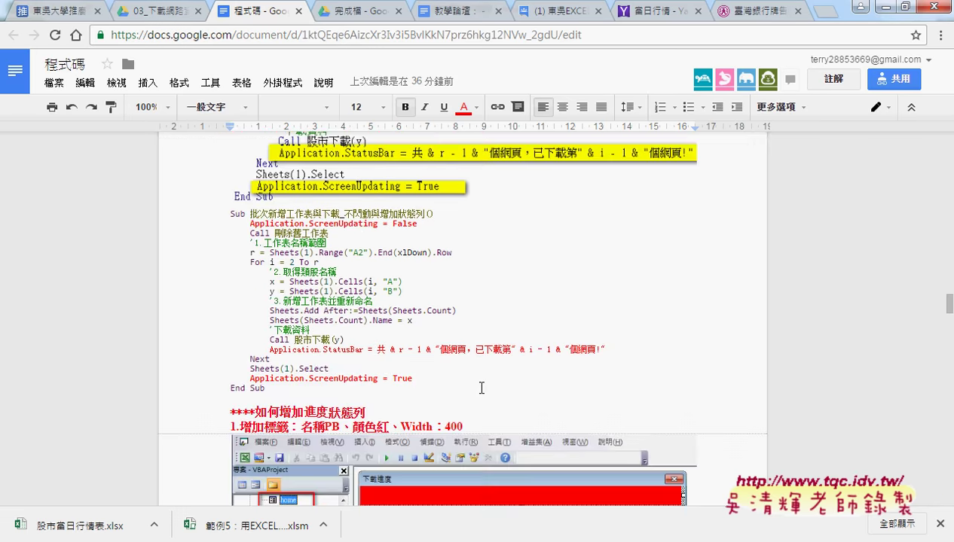
scroll(514, 382, down, 1)
scroll(781, 343, down, 2)
scroll(783, 347, down, 1)
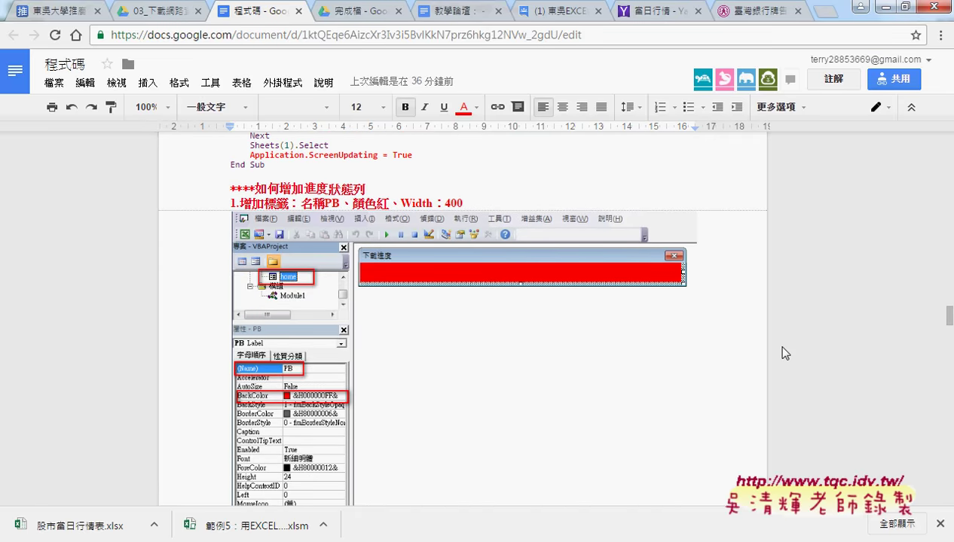
scroll(785, 352, down, 1)
scroll(785, 353, up, 1)
drag(183, 315, 258, 273)
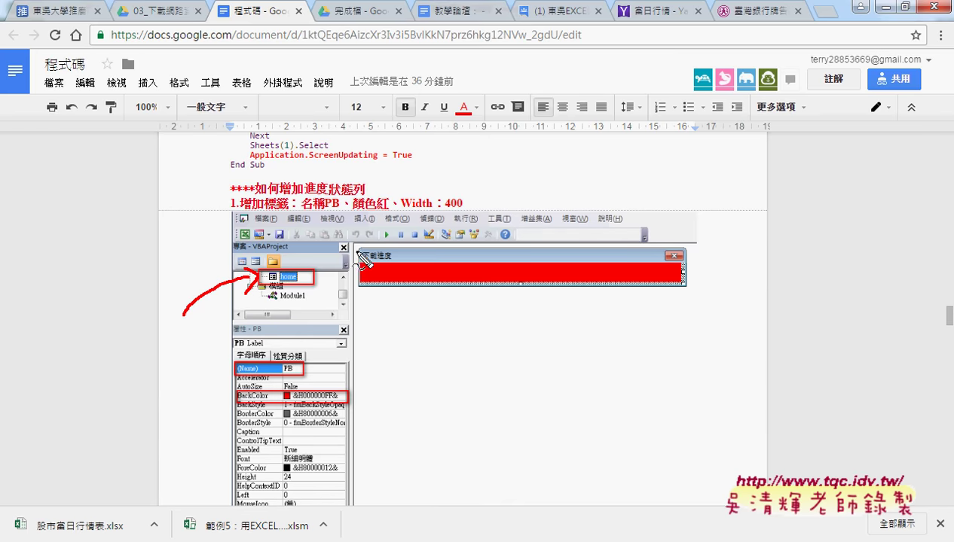
mouse_move(347, 244)
mouse_down()
mouse_move(347, 292)
mouse_move(569, 244)
mouse_move(694, 295)
mouse_move(348, 299)
mouse_up()
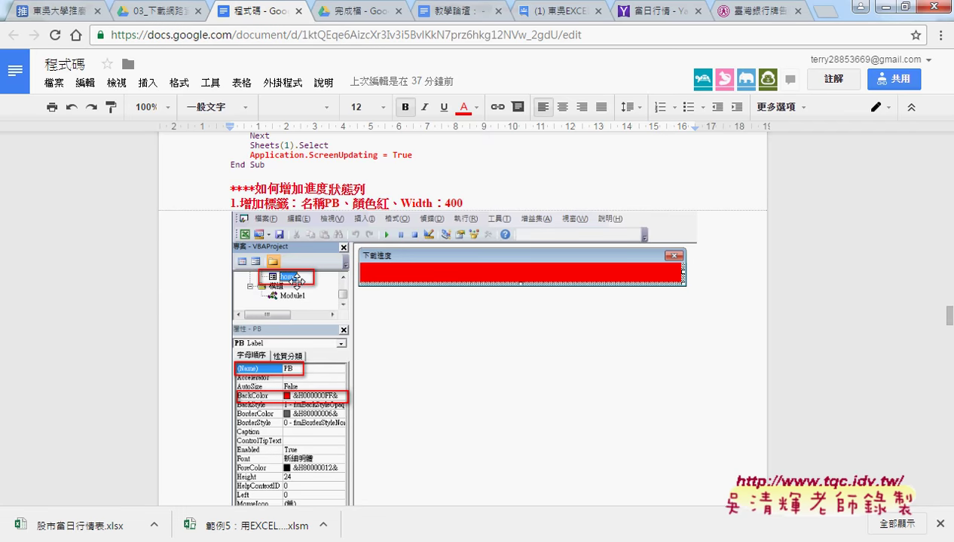
scroll(296, 328, down, 1)
scroll(305, 343, down, 1)
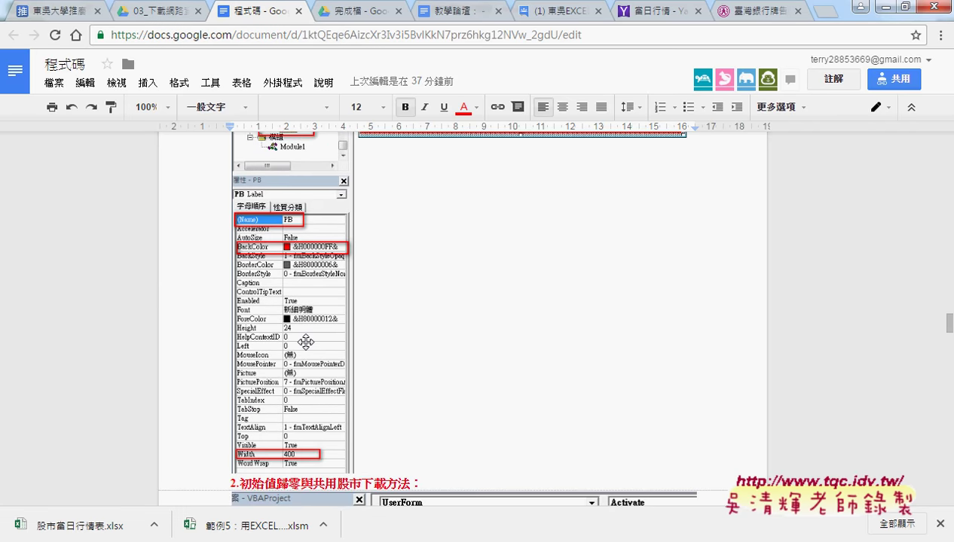
scroll(305, 343, up, 2)
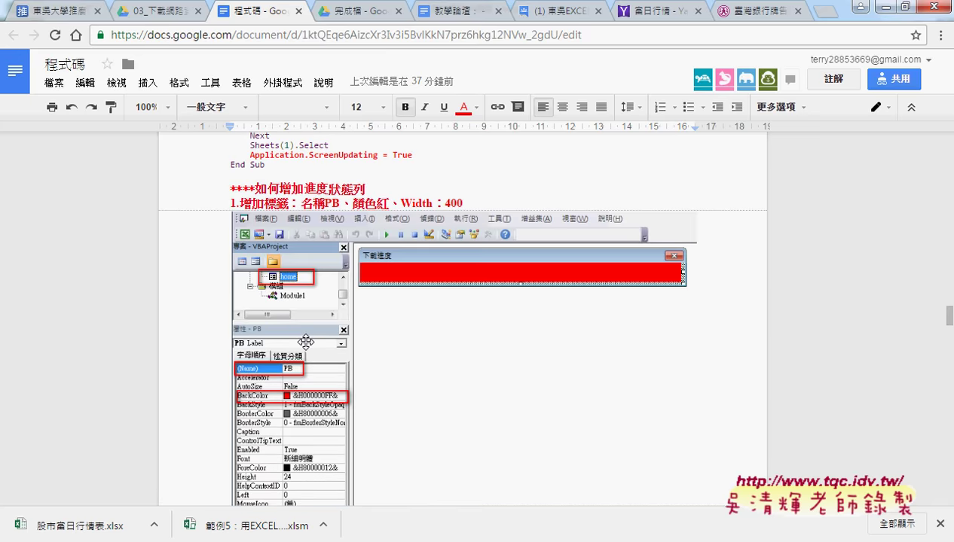
Minimize Chrome, open the Visual Basic editor and insert a new UserForm1 into the project.
click(882, 6)
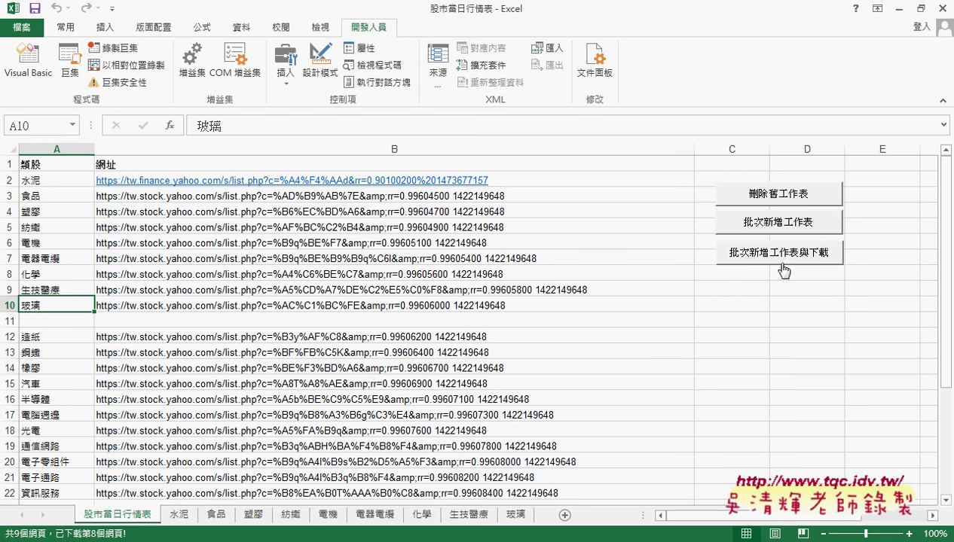
click(28, 64)
right_click(239, 239)
mouse_move(290, 307)
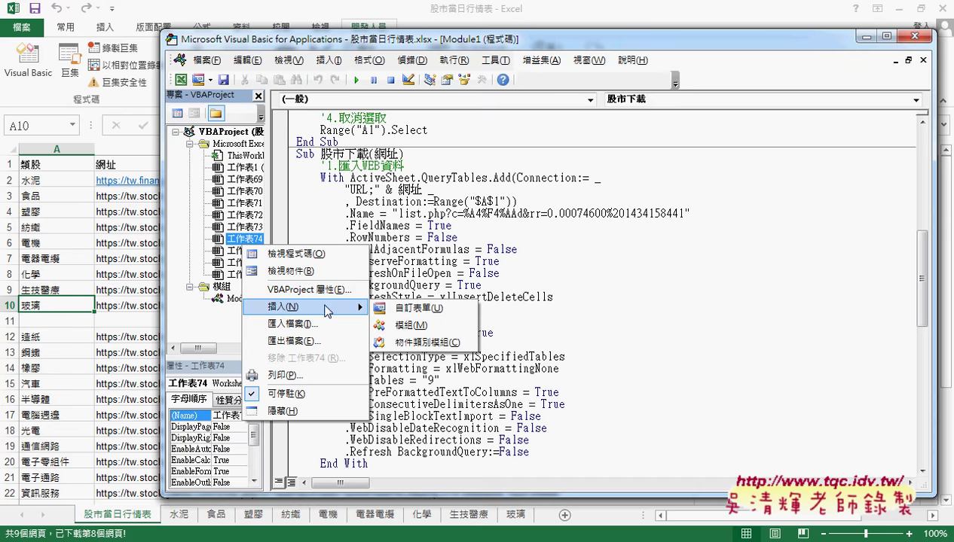
click(422, 309)
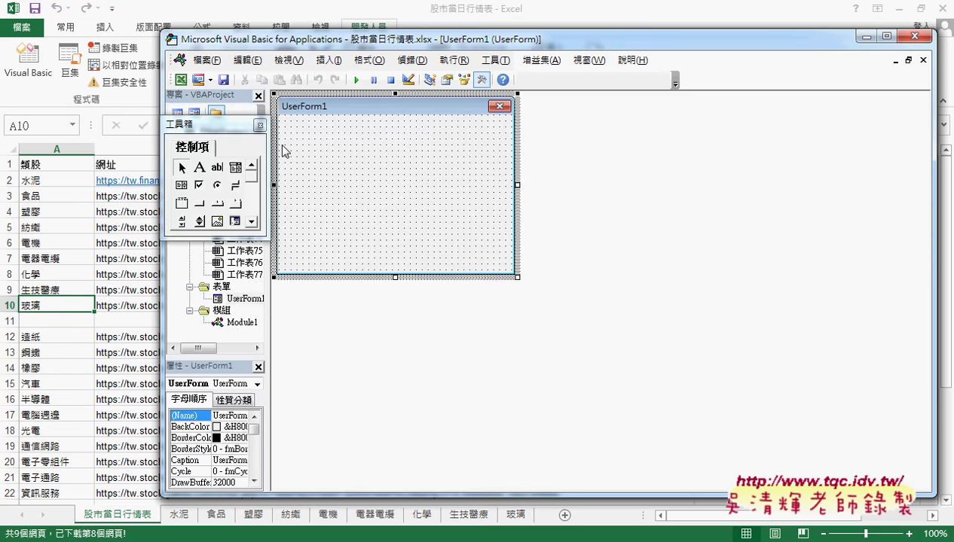
Reshape UserForm1 shorter and wider, then rename it home in the Properties window.
drag(226, 124, 694, 120)
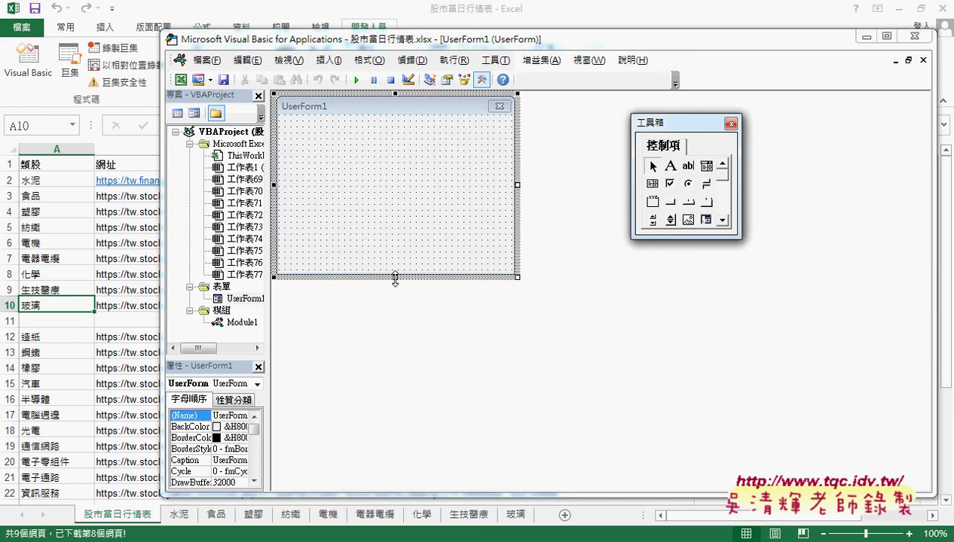
drag(395, 277, 394, 148)
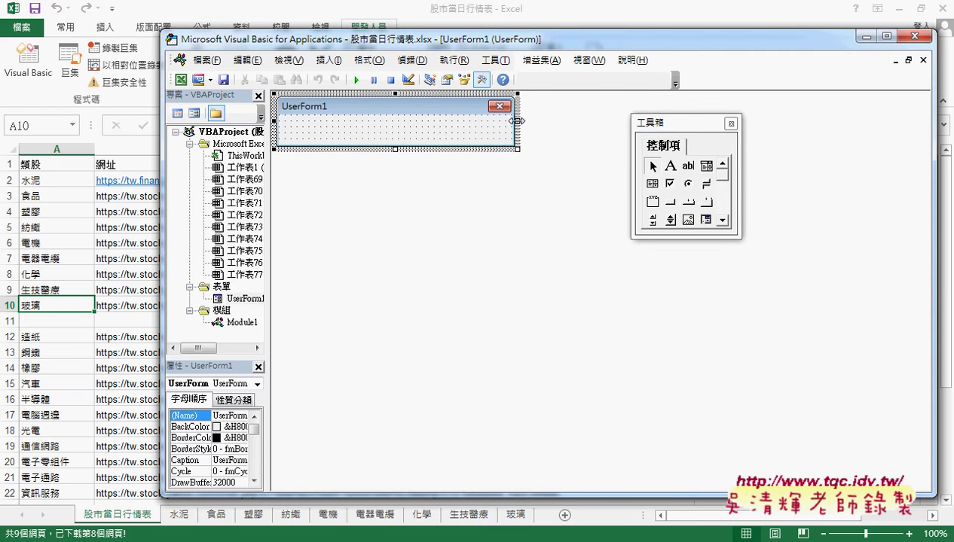
drag(517, 121, 613, 122)
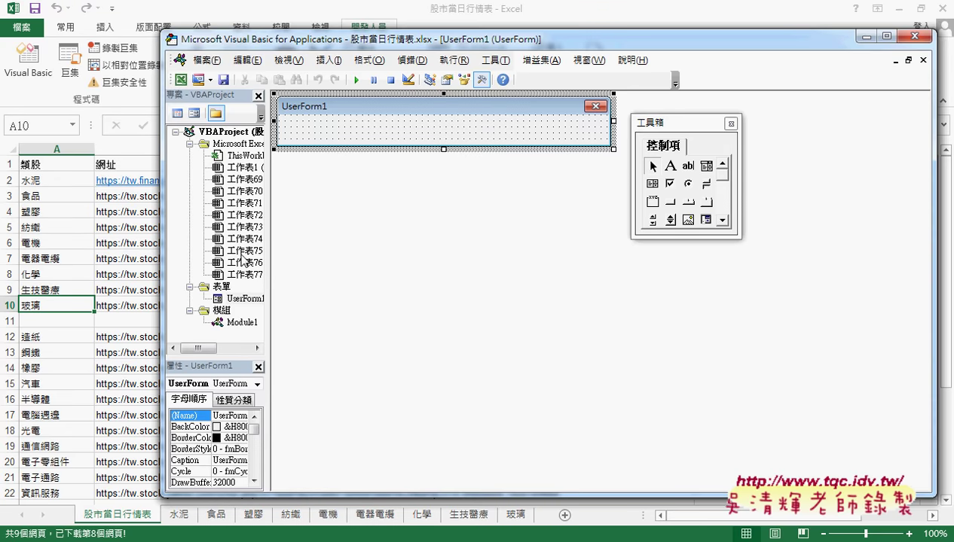
click(236, 298)
drag(239, 357, 238, 309)
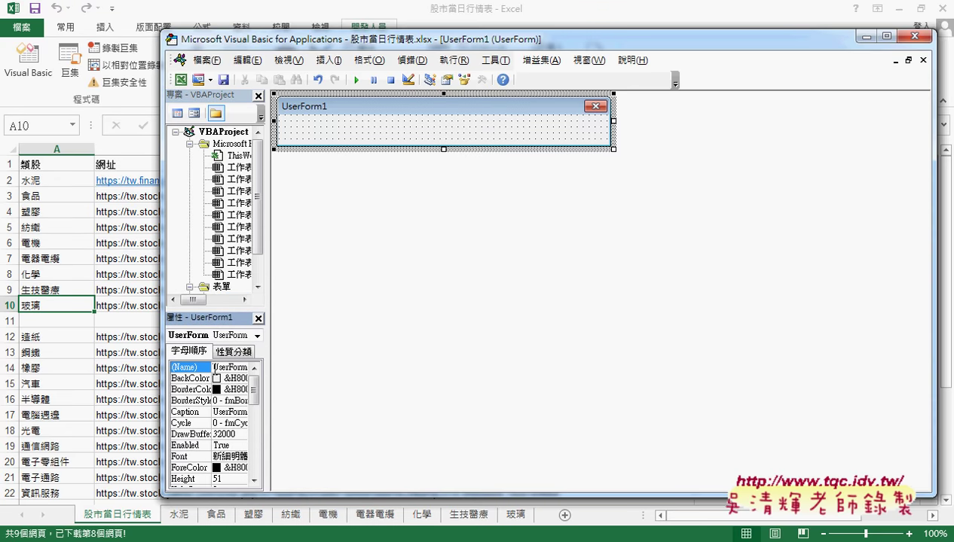
drag(215, 366, 303, 368)
text(ho)
text(me)
key(Return)
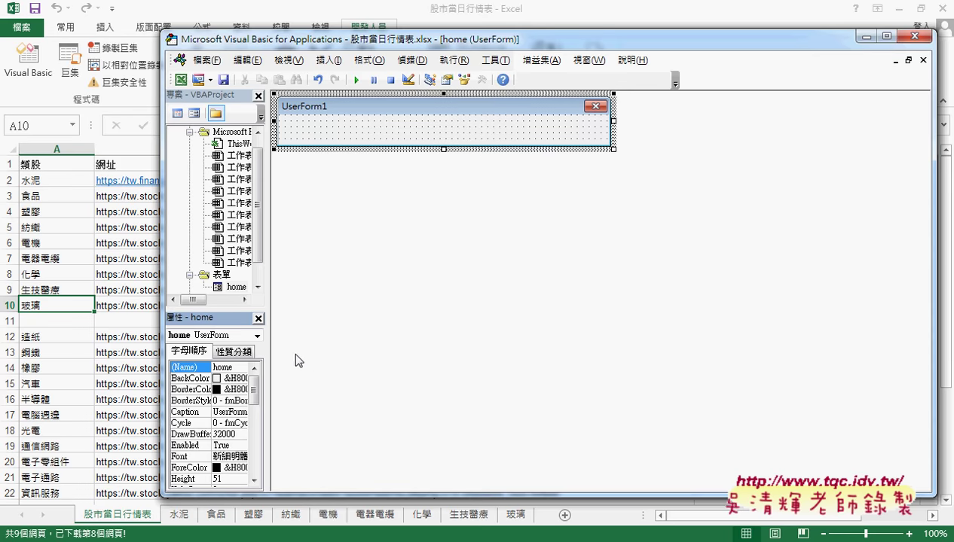
drag(273, 299, 292, 297)
click(388, 140)
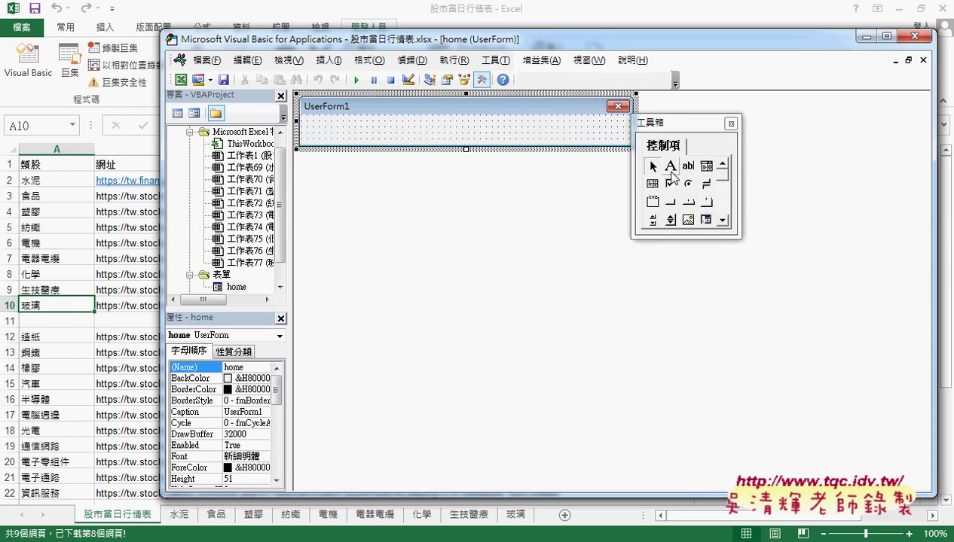
Draw a label across the top of the home form and name it PB.
click(669, 166)
drag(306, 119, 625, 143)
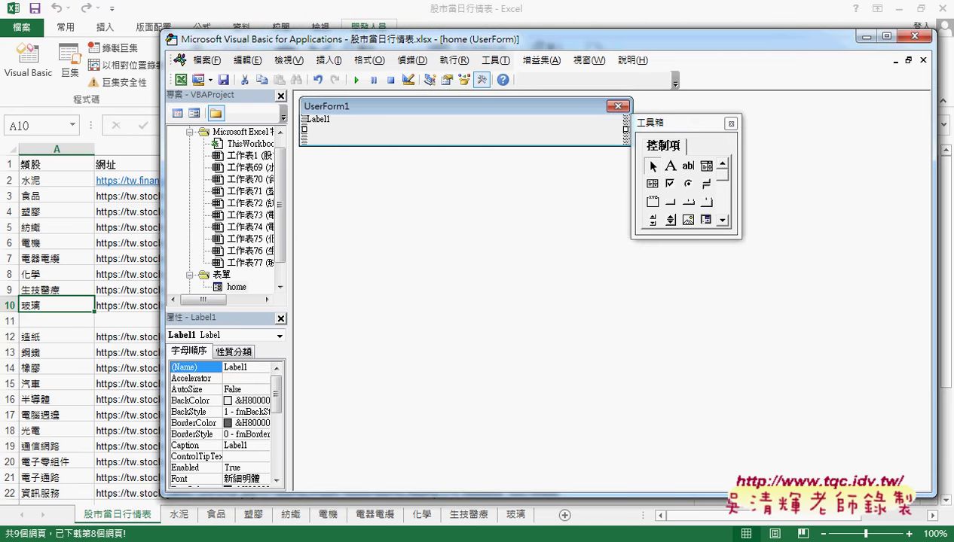
click(211, 368)
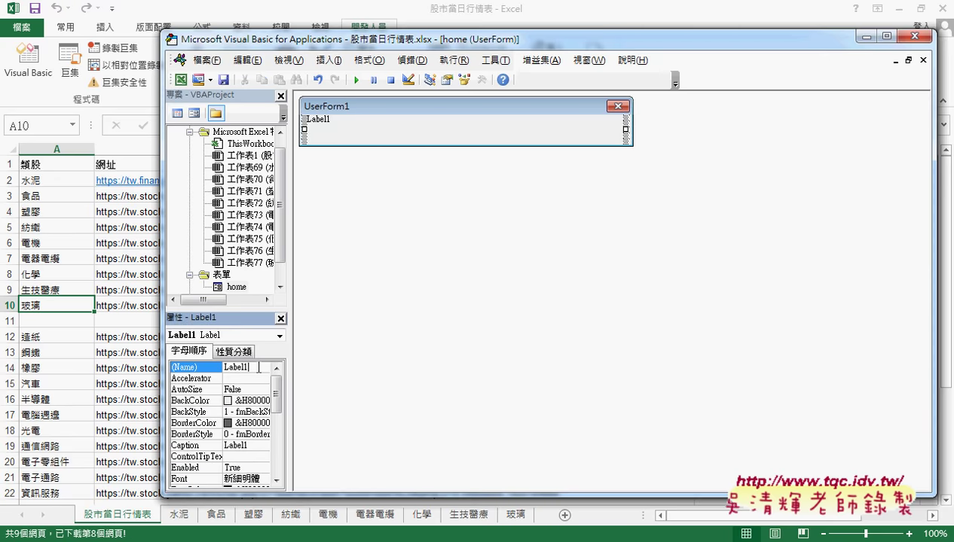
text(PB)
key(Return)
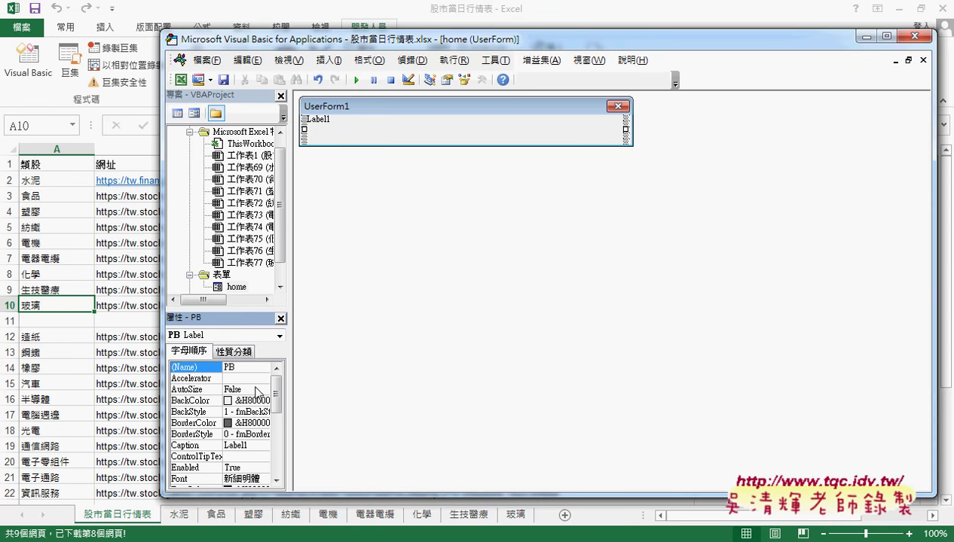
Set the PB label's BackColor to red from the palette.
drag(254, 311, 254, 175)
scroll(275, 400, down, 2)
drag(276, 401, 283, 313)
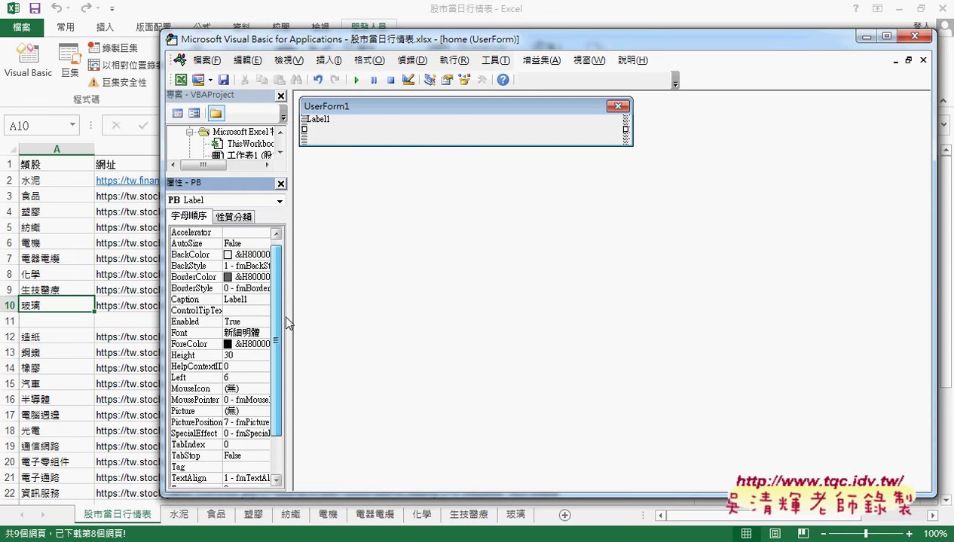
click(217, 266)
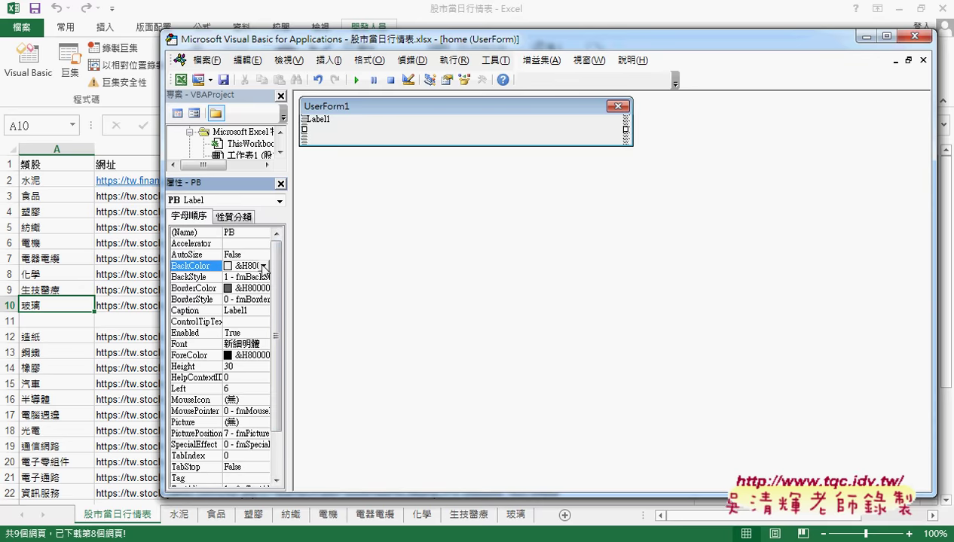
click(263, 266)
click(169, 282)
click(168, 322)
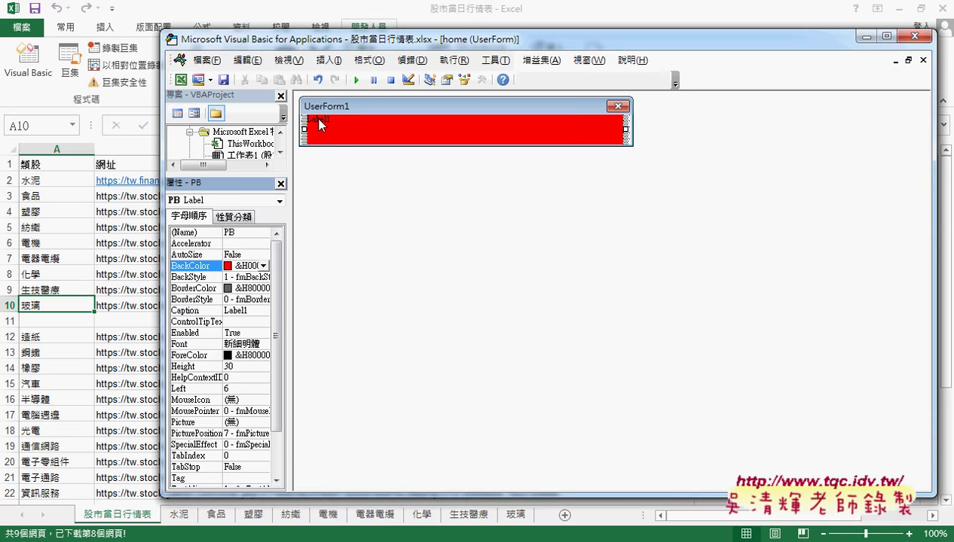
Clear the label's Label1 caption and check its width of 318.
click(188, 311)
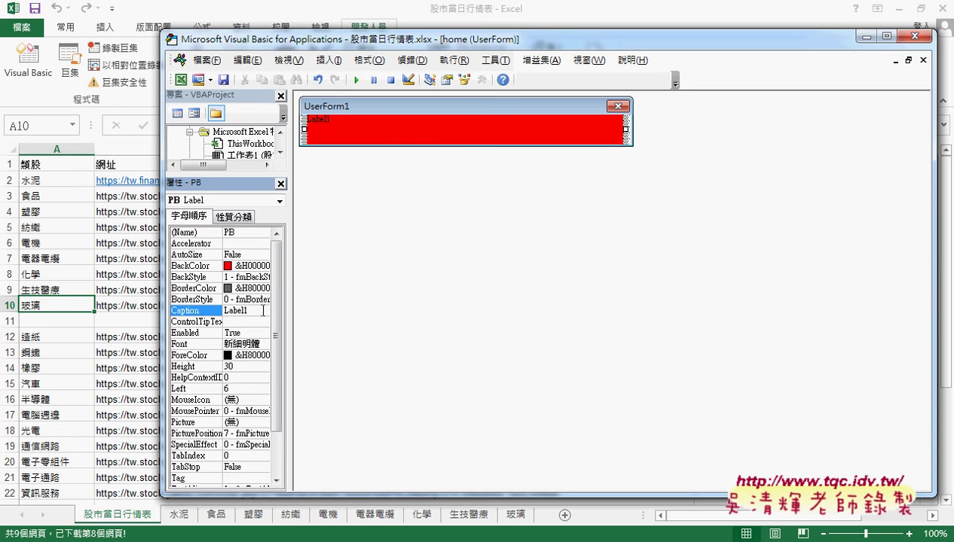
key(Delete)
click(199, 233)
click(202, 265)
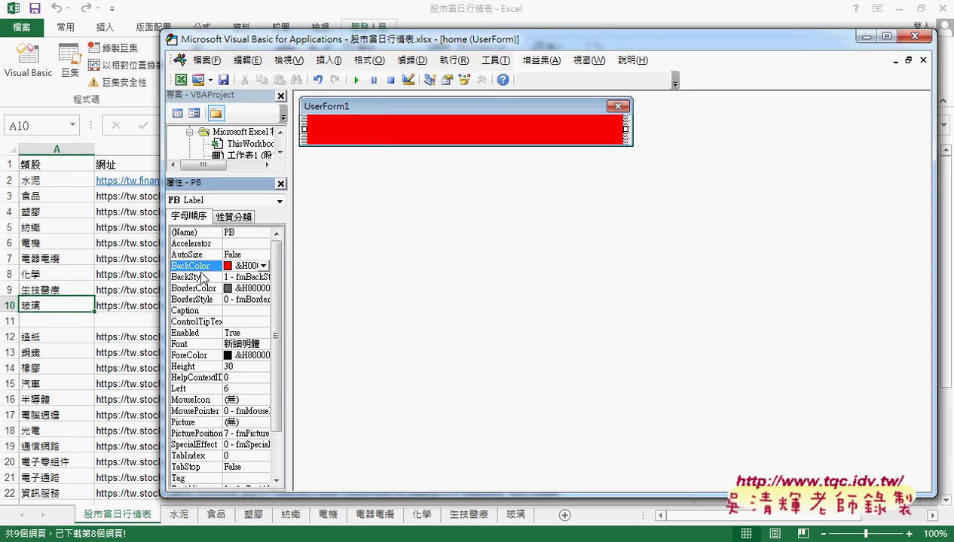
click(198, 310)
scroll(265, 329, down, 2)
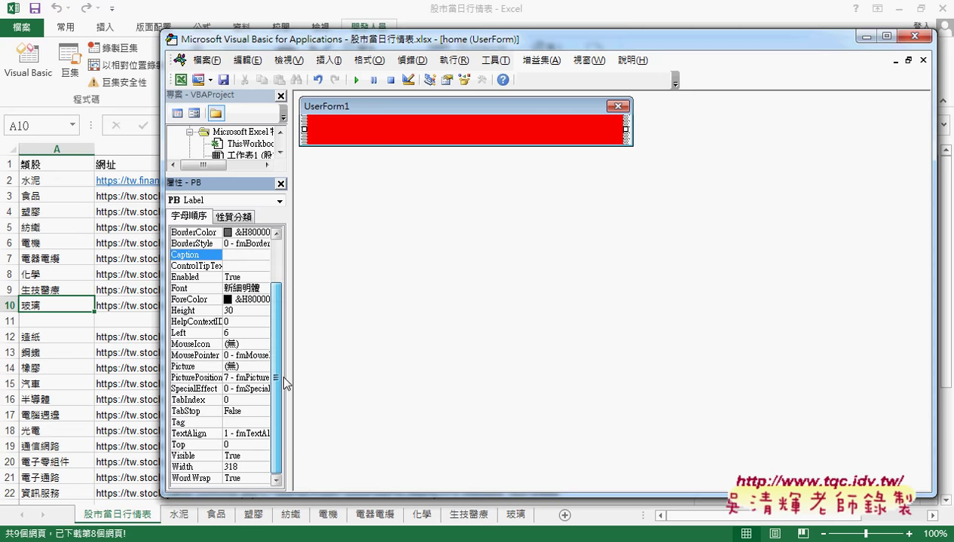
click(186, 467)
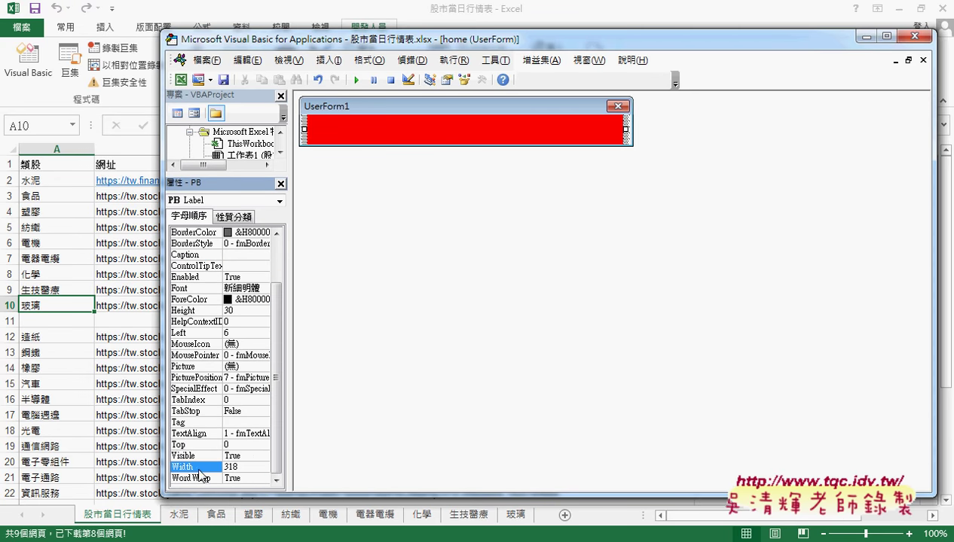
click(196, 469)
click(628, 132)
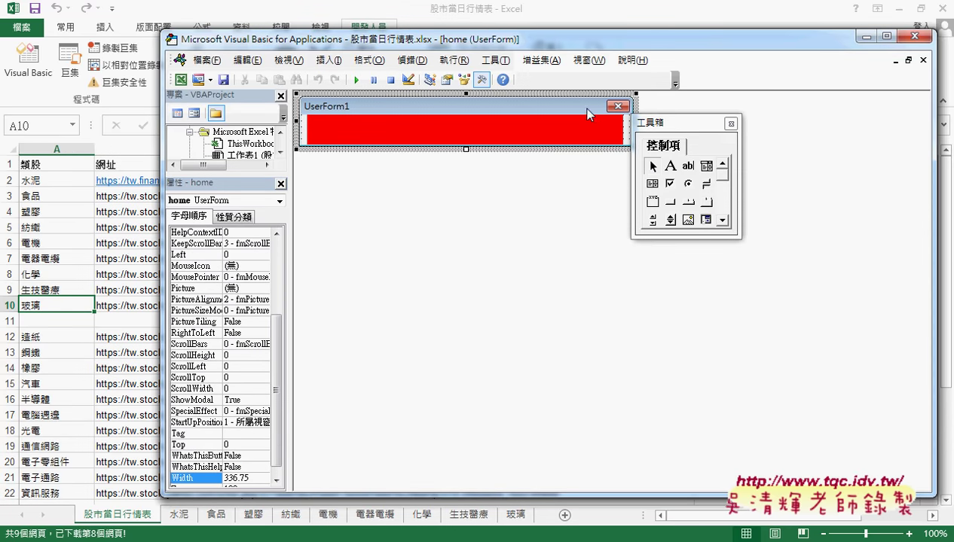
Stretch the red PB label and set its Width to 400.
drag(654, 123, 697, 146)
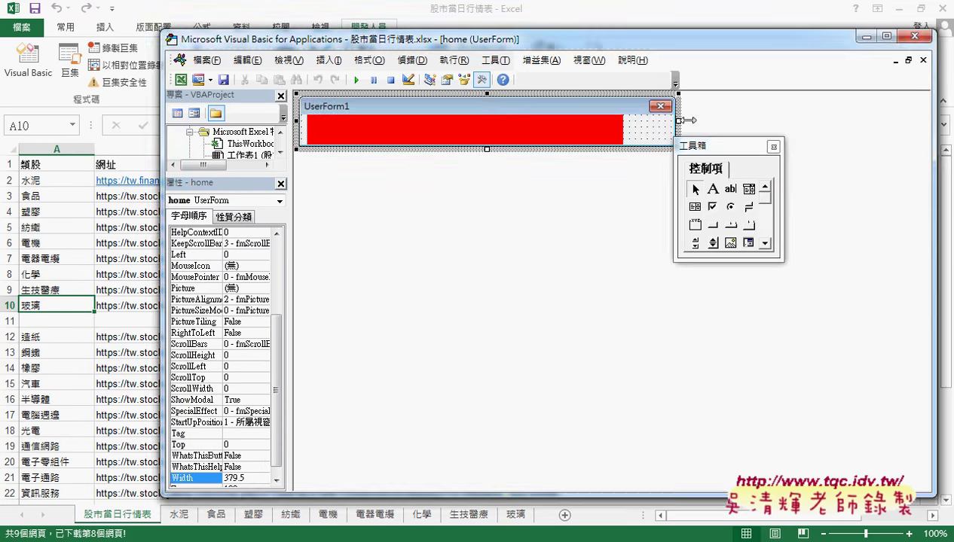
drag(636, 121, 777, 121)
click(587, 124)
drag(625, 129, 721, 128)
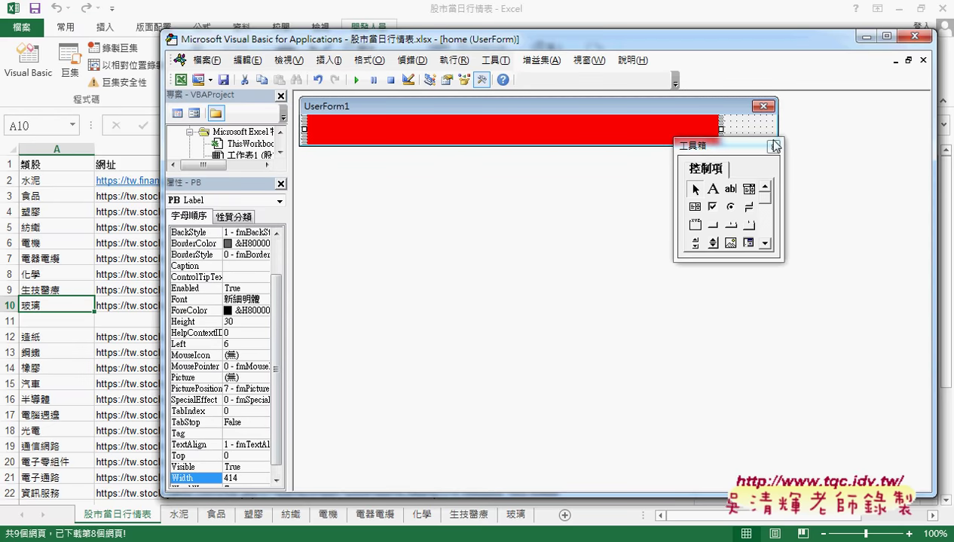
click(216, 478)
text(4)
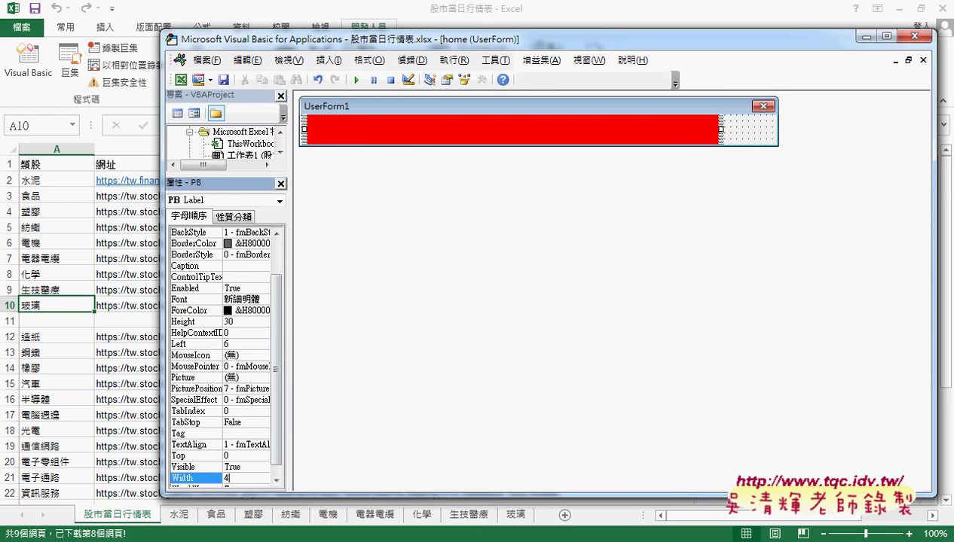
text(0)
key(Return)
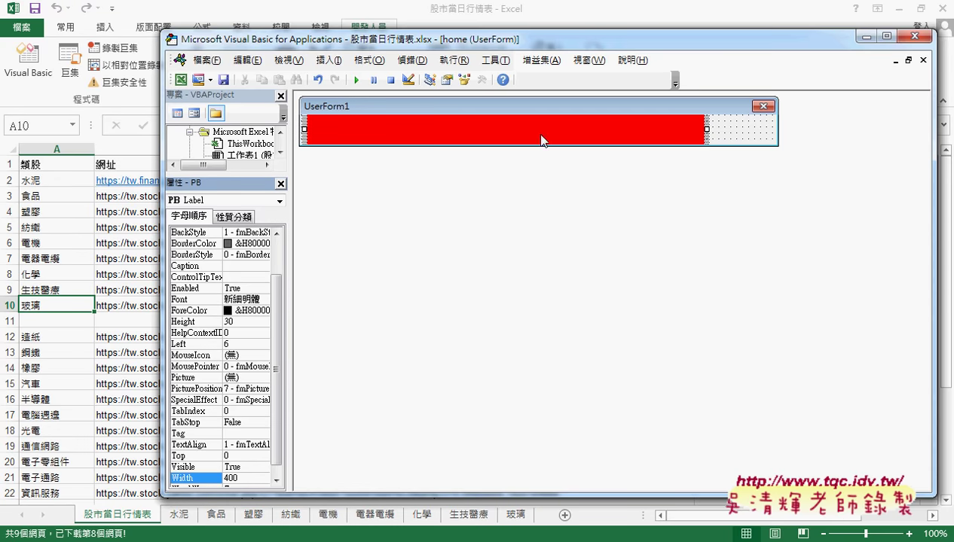
Narrow the home form to about 415.5 wide to fit the red label.
click(742, 128)
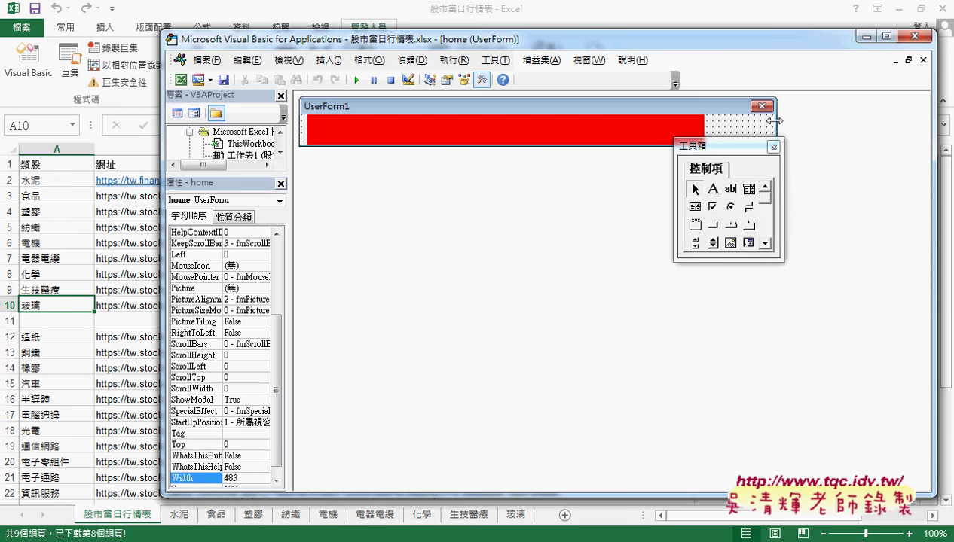
drag(780, 121, 714, 118)
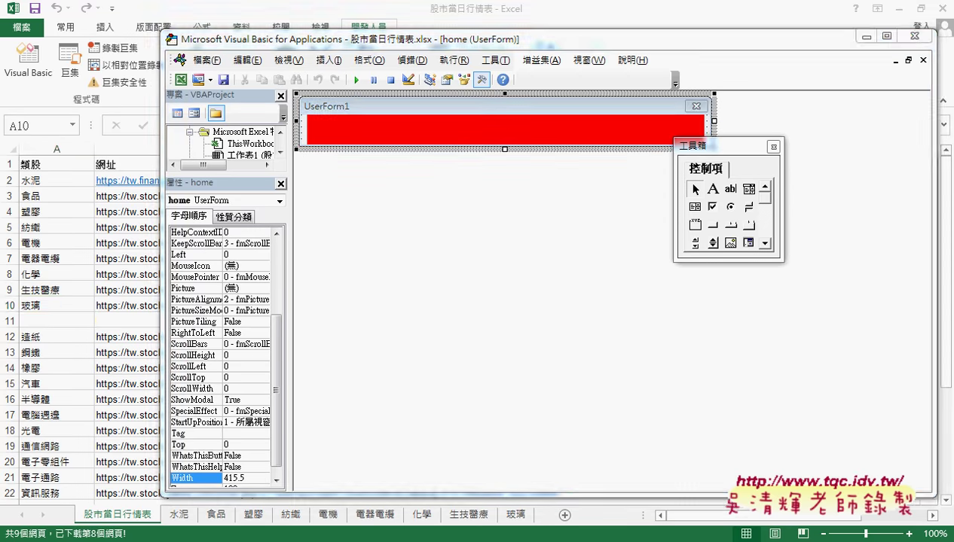
key(alt+Tab)
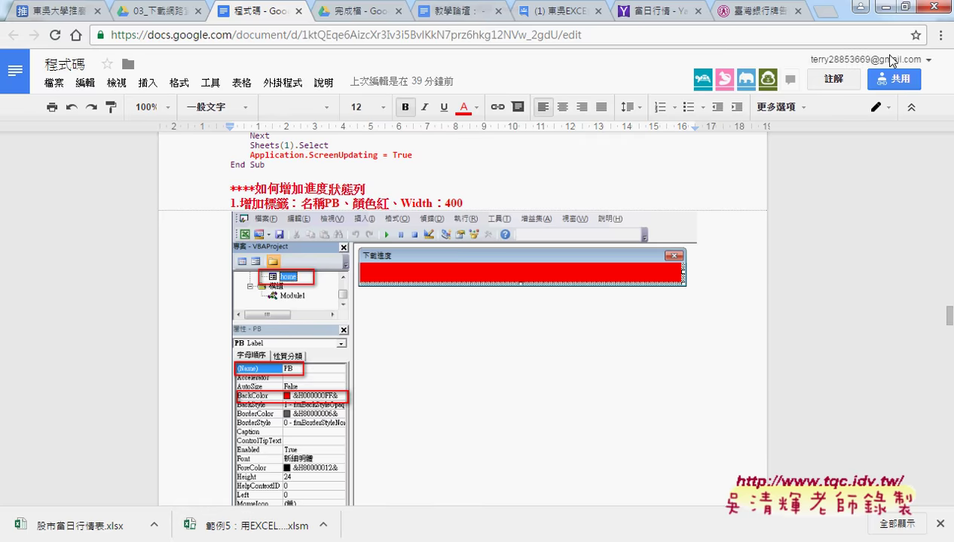
click(883, 7)
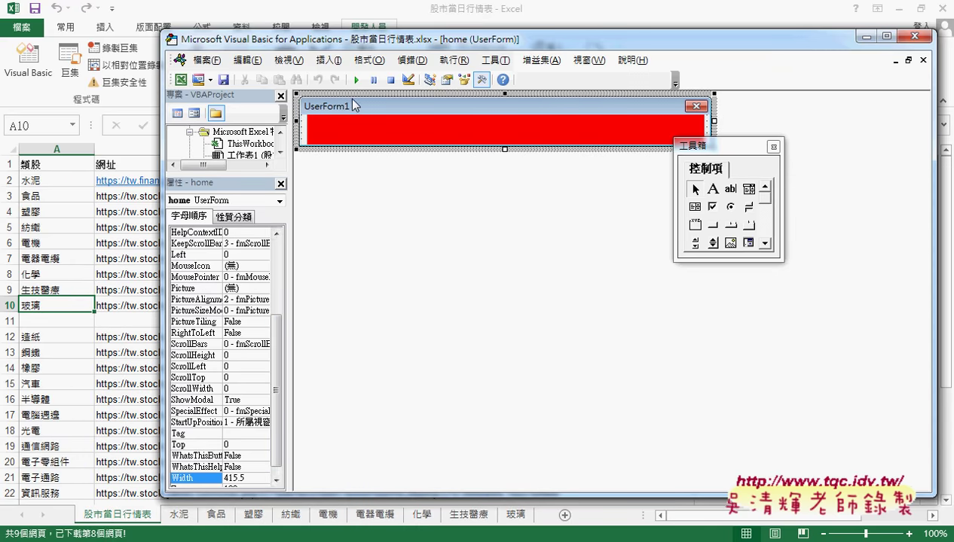
click(274, 249)
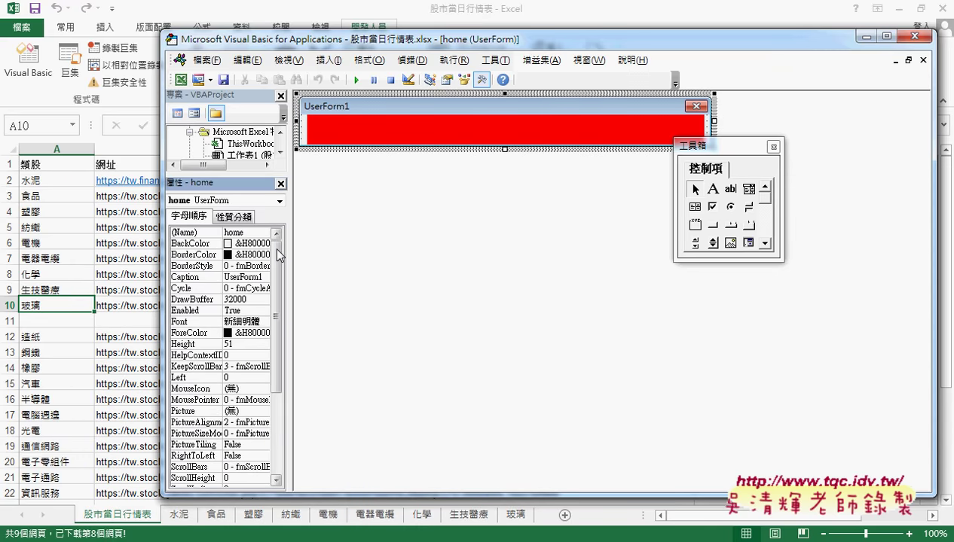
click(211, 266)
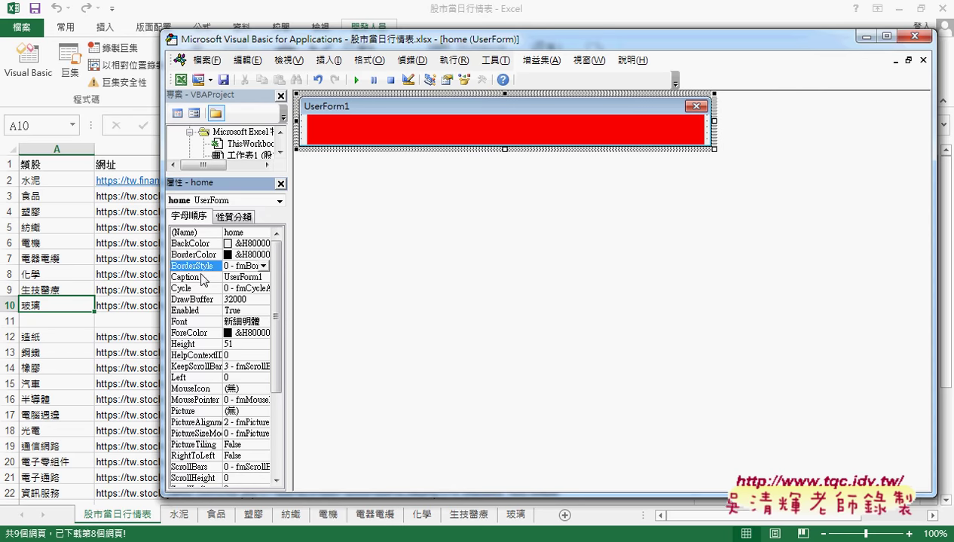
Change the home UserForm's Caption from UserForm1 to 下載進度.
click(202, 278)
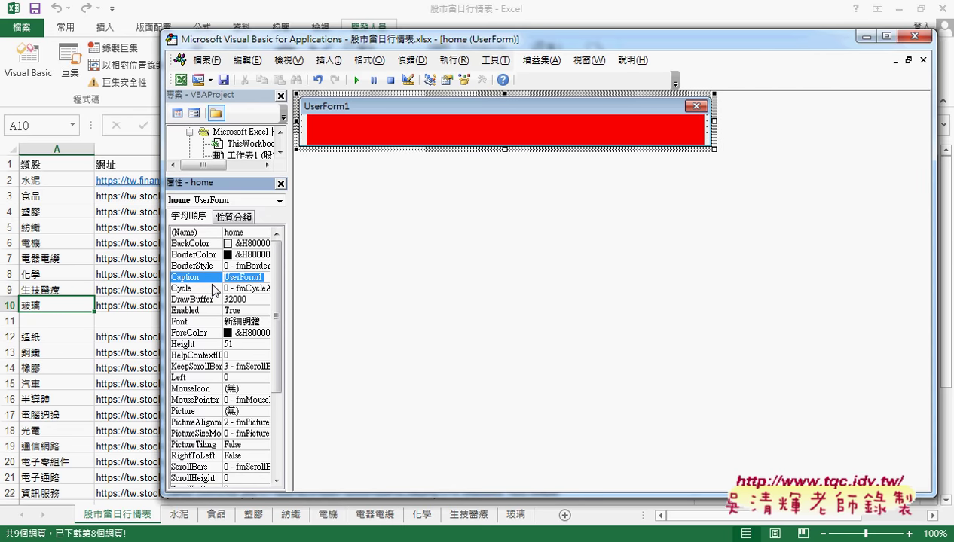
text(下)
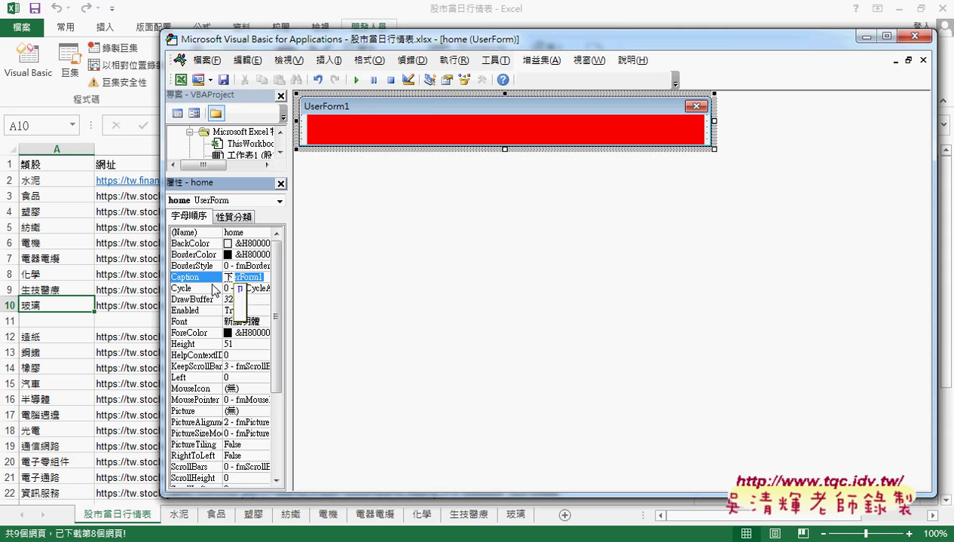
text(載進度)
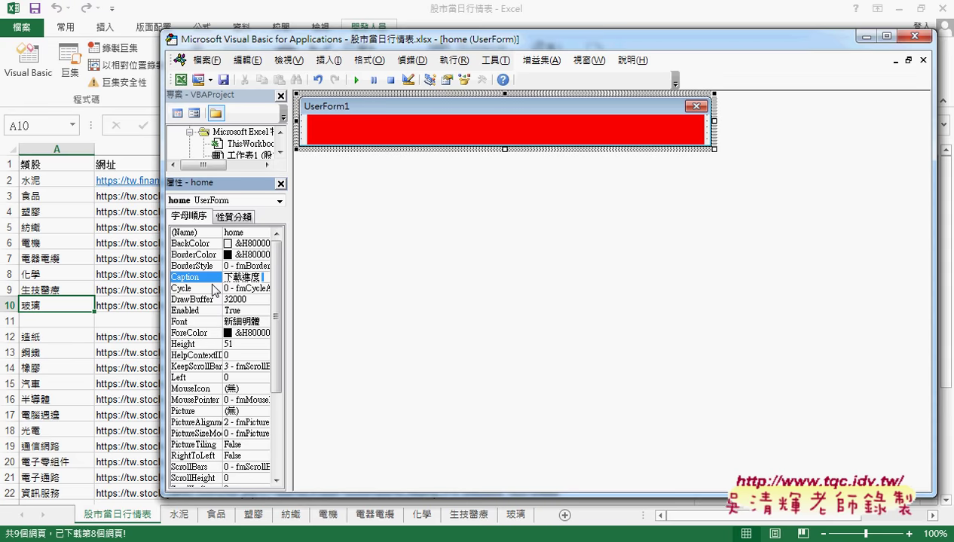
key(Return)
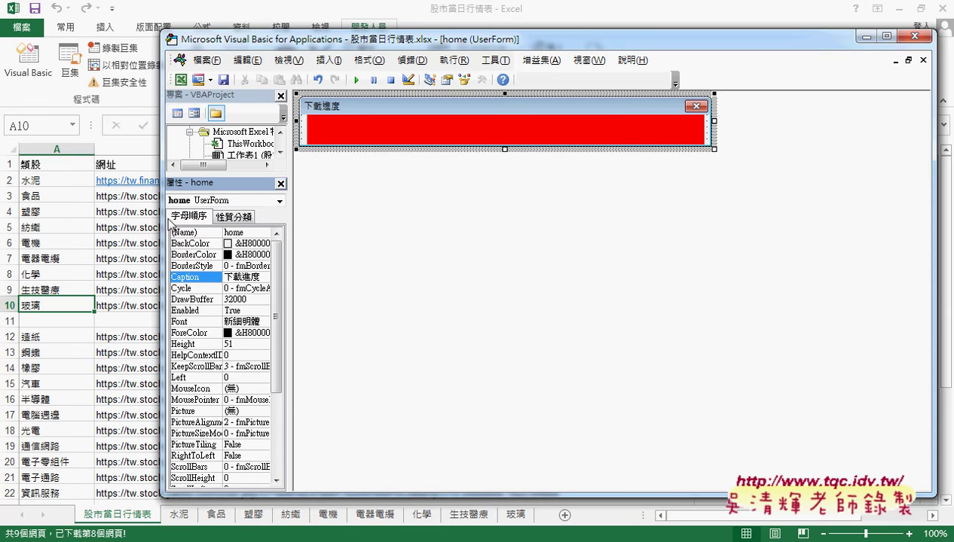
Enlarge the project tree, reselect the home form and its Caption, then select the red progress bar.
drag(245, 174, 244, 324)
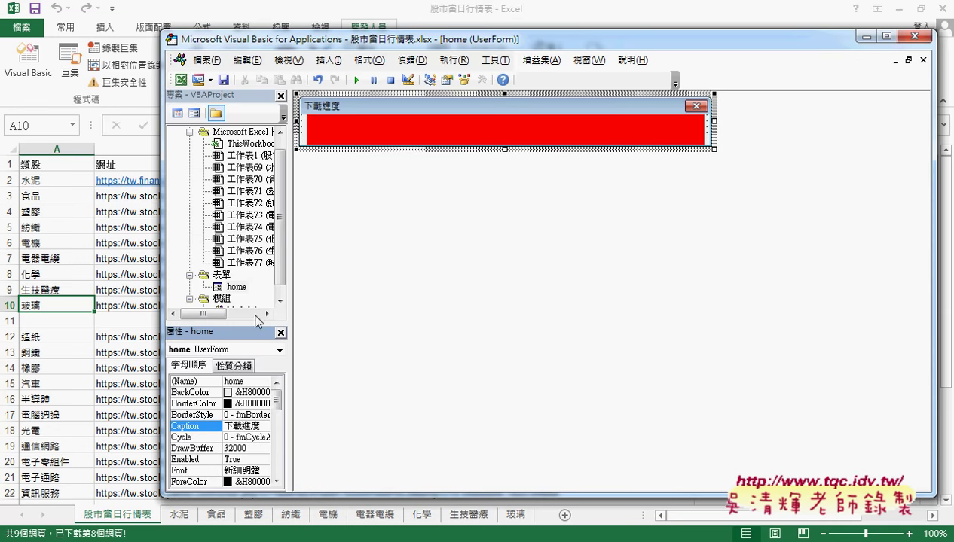
scroll(277, 206, down, 1)
click(234, 275)
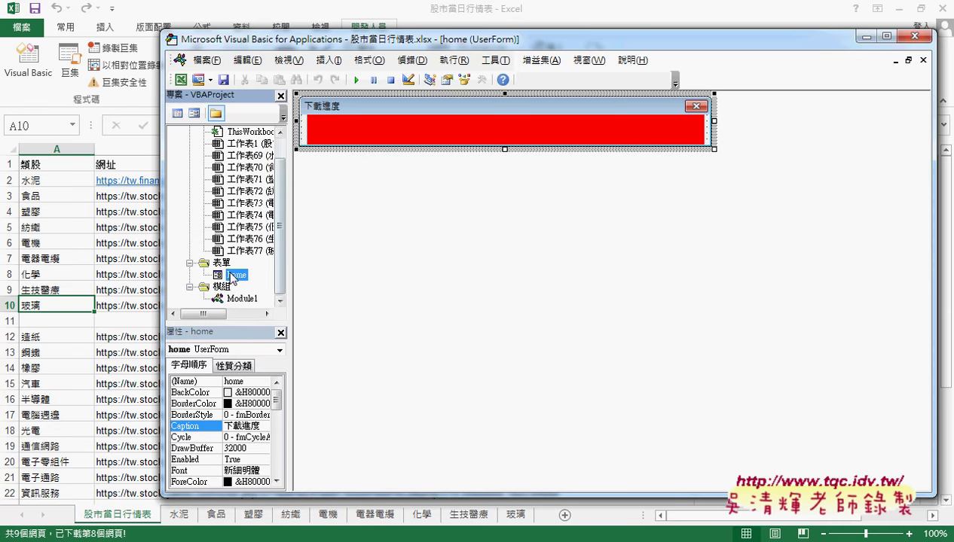
right_click(250, 227)
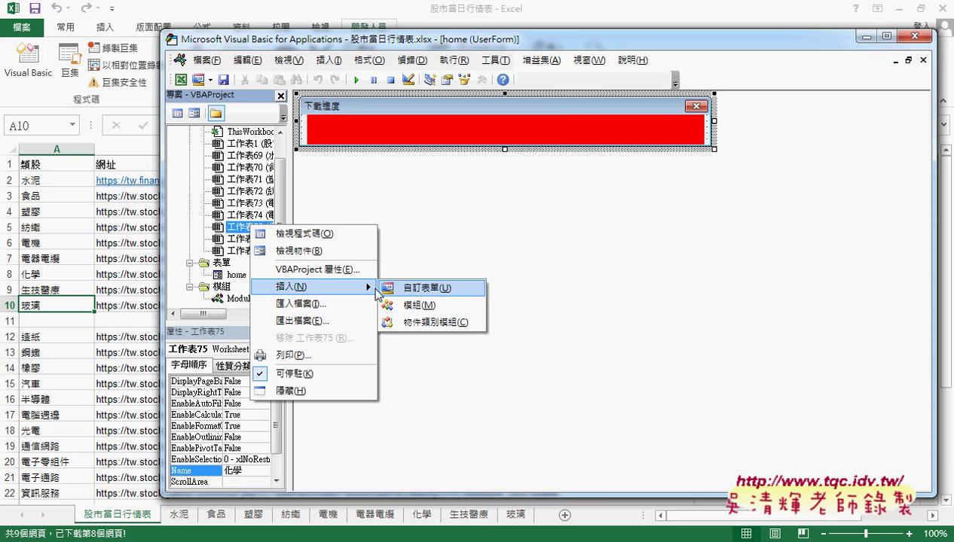
mouse_move(317, 287)
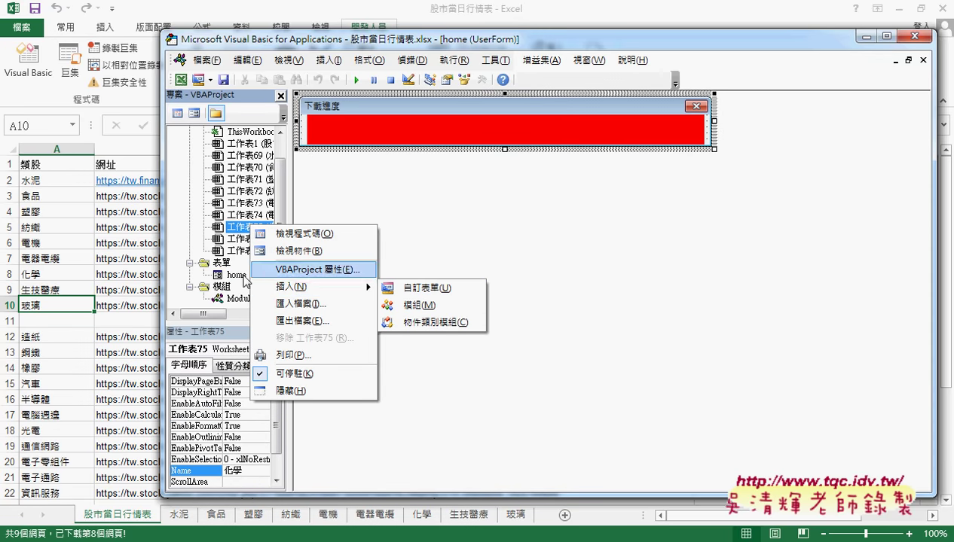
click(236, 275)
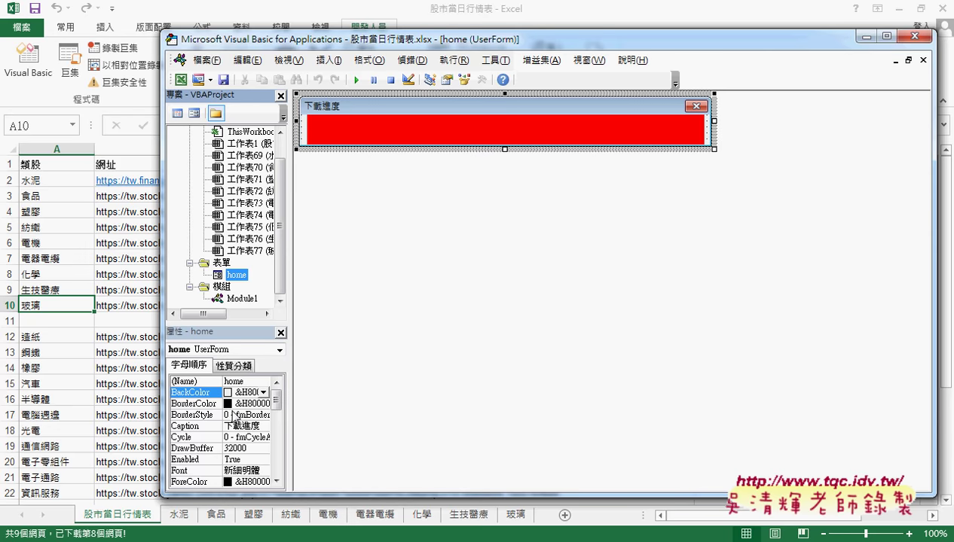
click(199, 425)
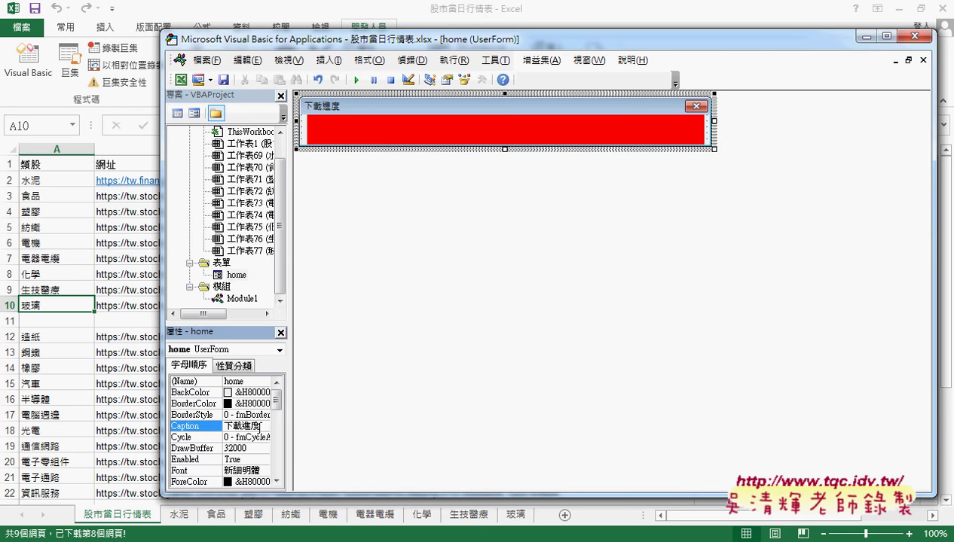
click(196, 381)
click(198, 426)
click(387, 139)
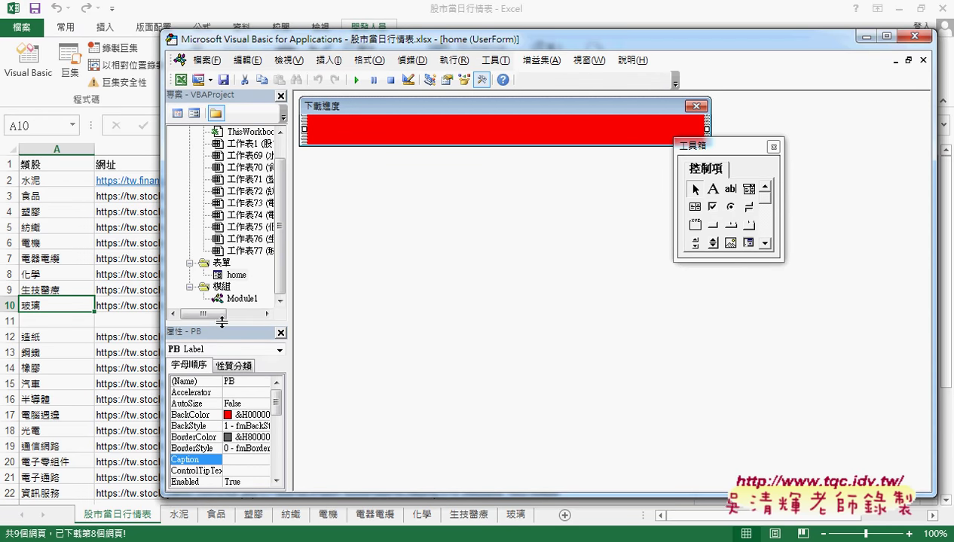
Check the PB progress bar's BackColor, Caption and Width of 400 in the Properties window.
drag(222, 322, 221, 161)
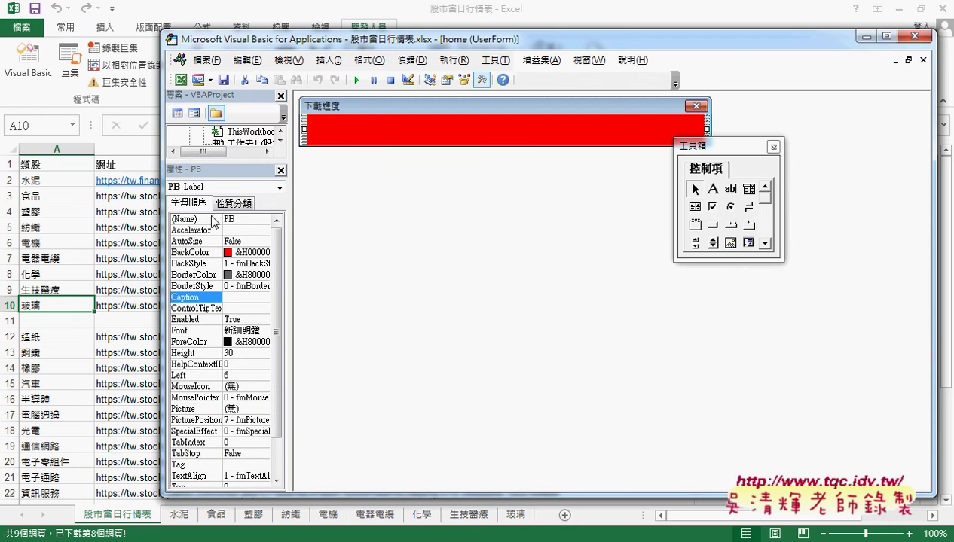
click(199, 253)
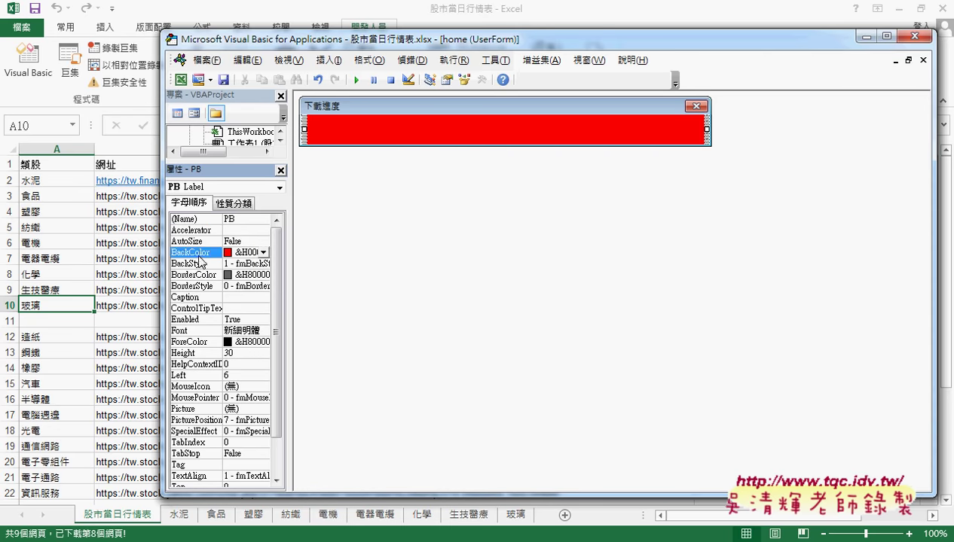
click(199, 298)
drag(274, 318, 272, 407)
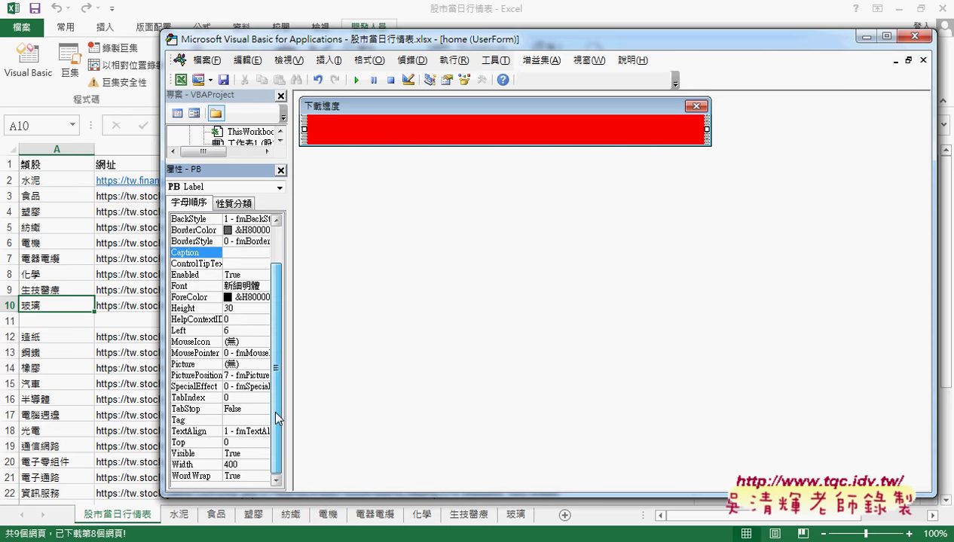
click(201, 465)
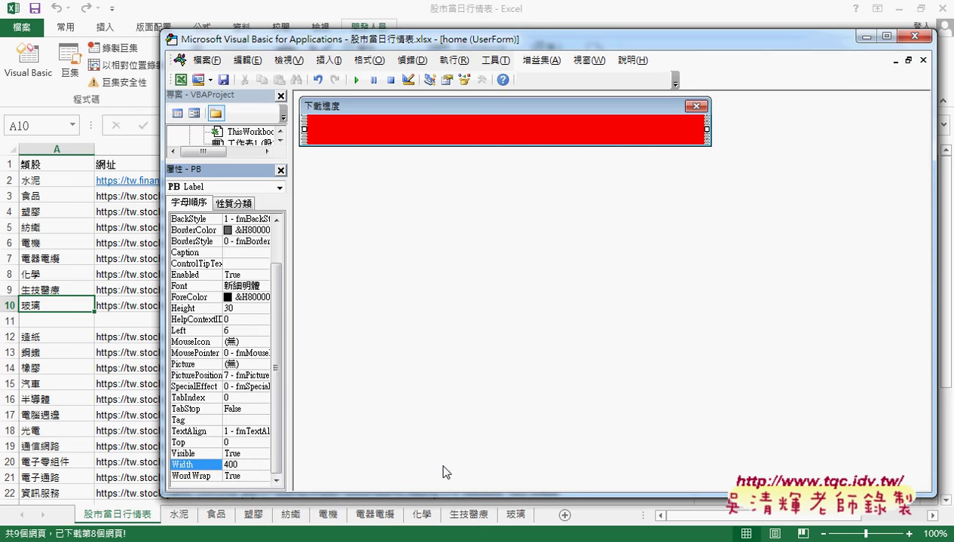
Resize the home form to 421.5 wide and create an empty UserForm_Click procedure in its code.
click(613, 110)
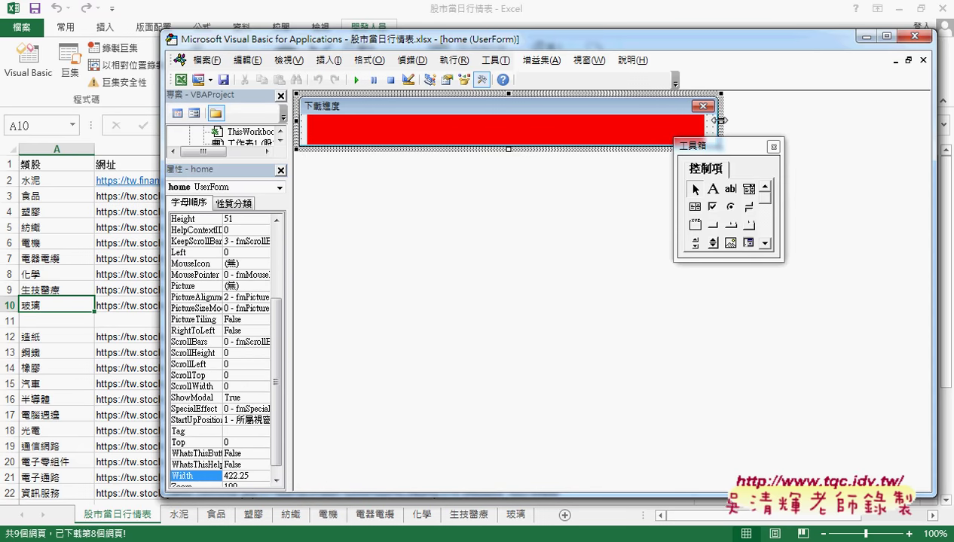
mouse_move(719, 120)
mouse_down()
mouse_move(732, 120)
mouse_move(720, 120)
mouse_up()
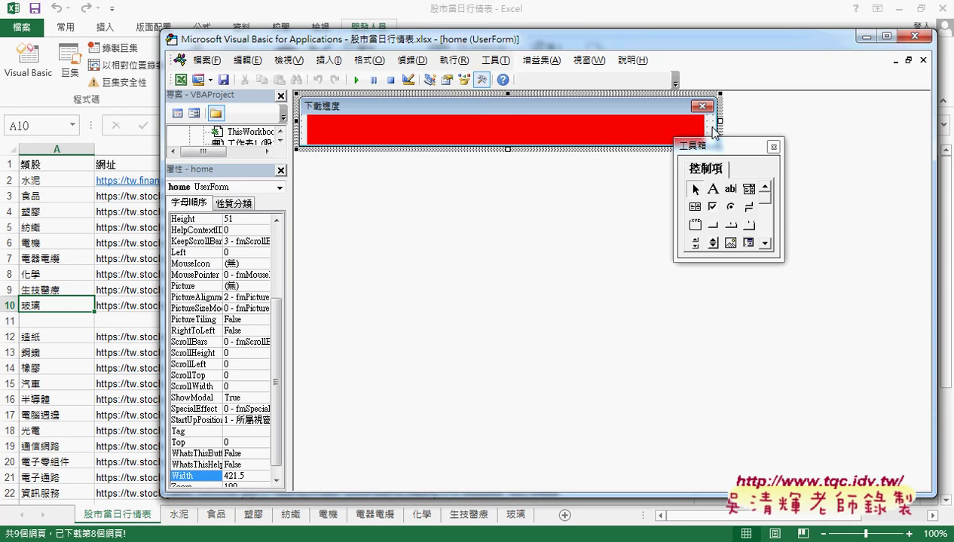
click(654, 133)
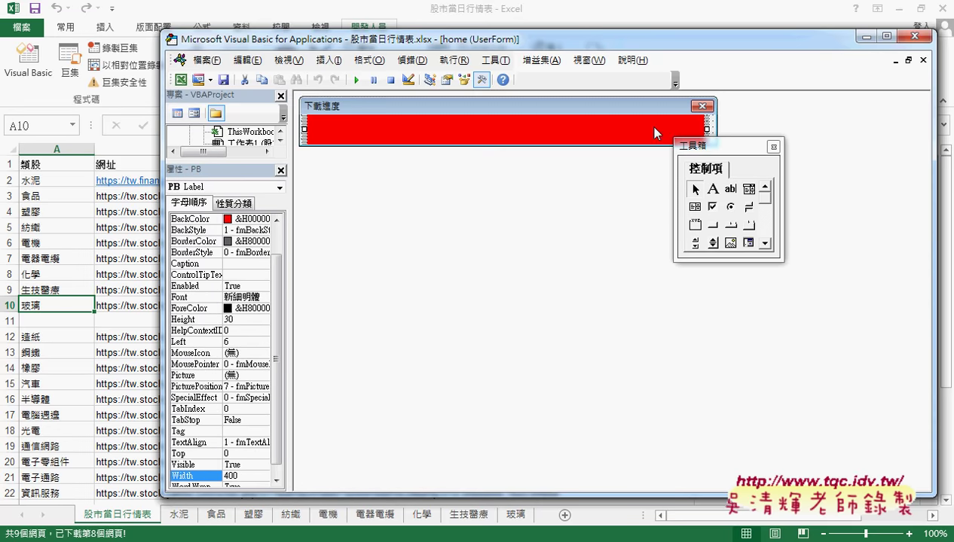
click(708, 128)
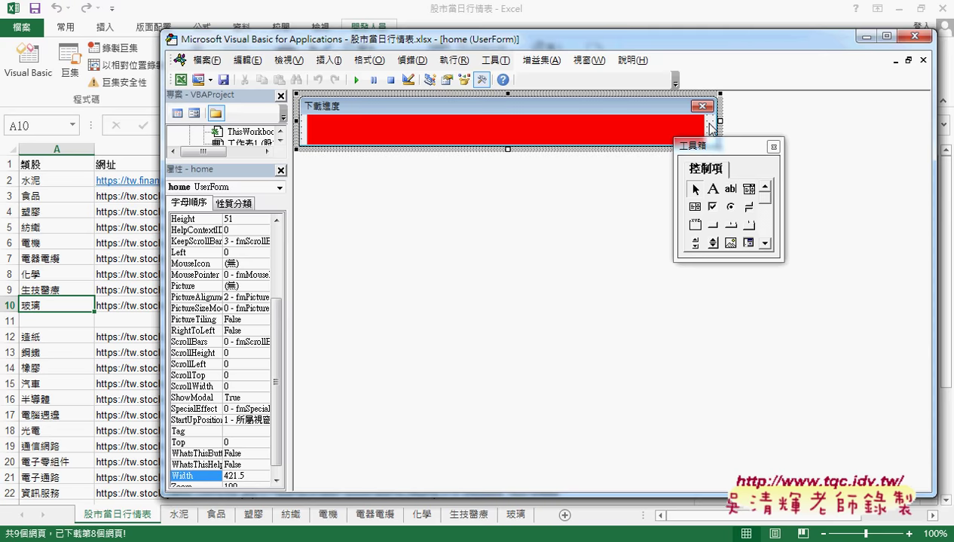
double_click(711, 128)
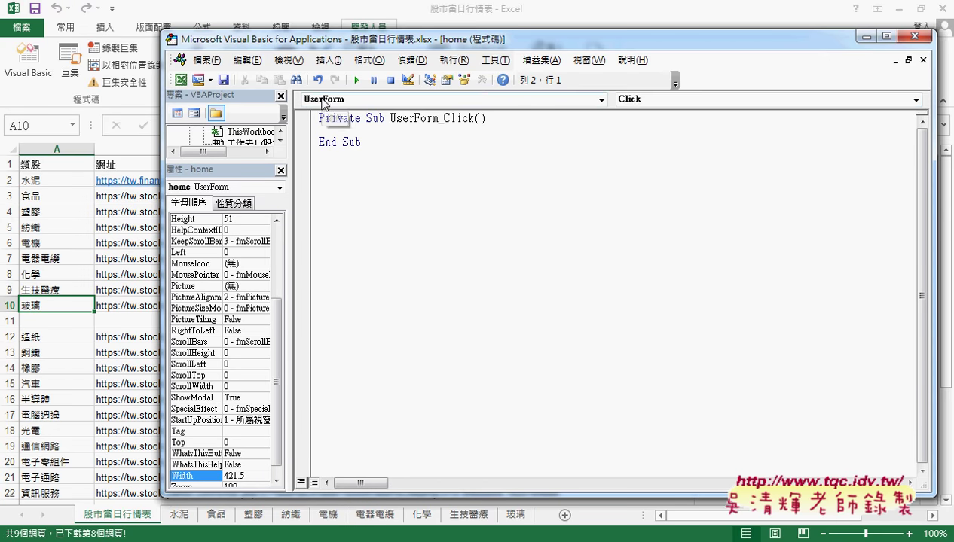
Add an empty UserForm_Activate procedure and delete the unneeded UserForm_Click sub.
click(644, 100)
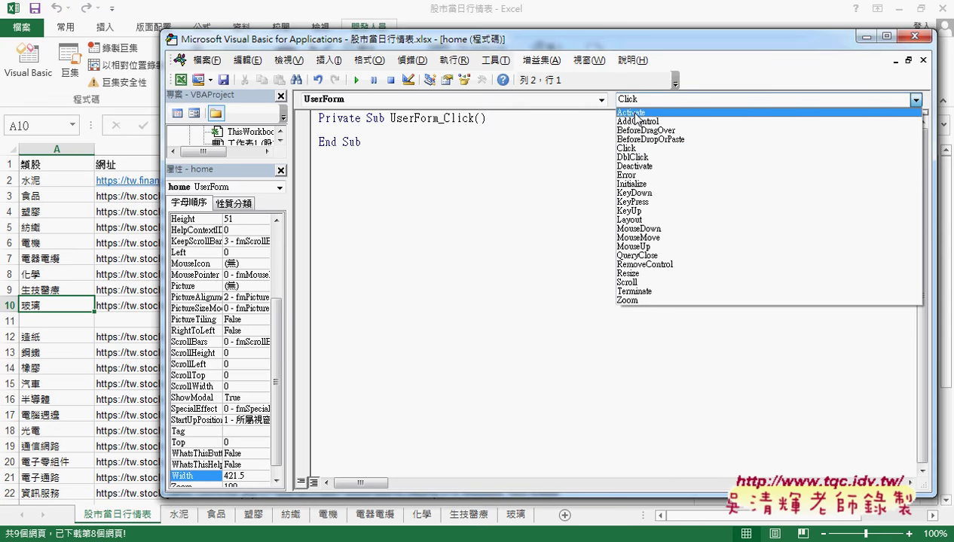
click(637, 113)
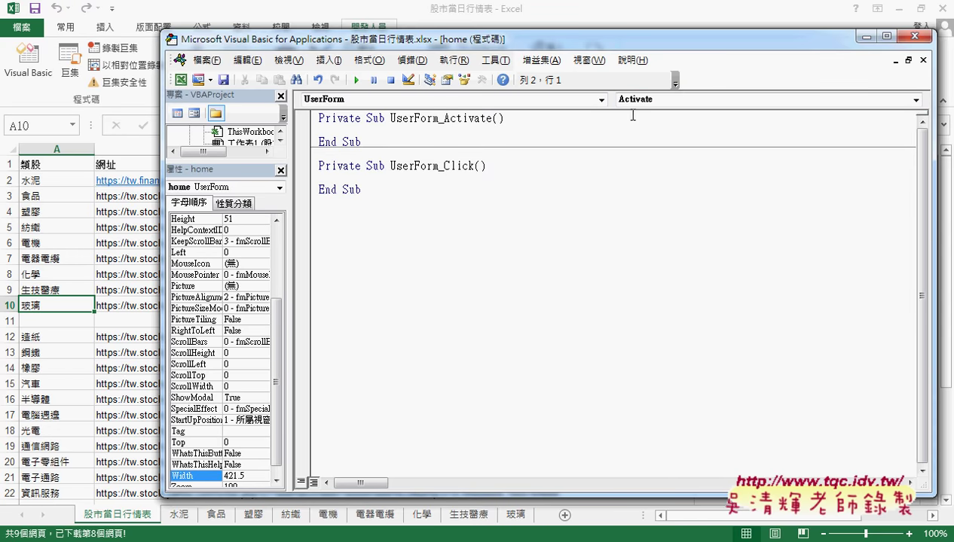
drag(431, 215, 317, 158)
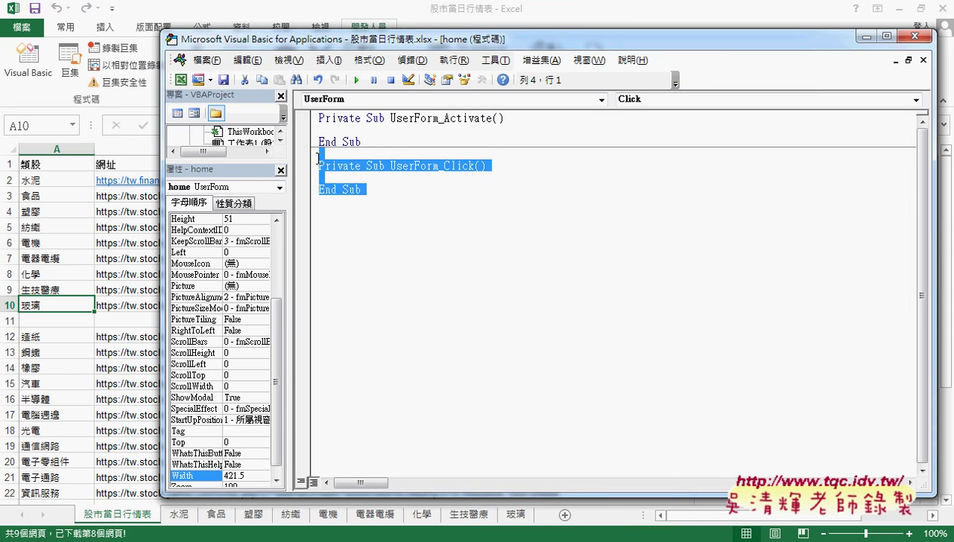
key(Delete)
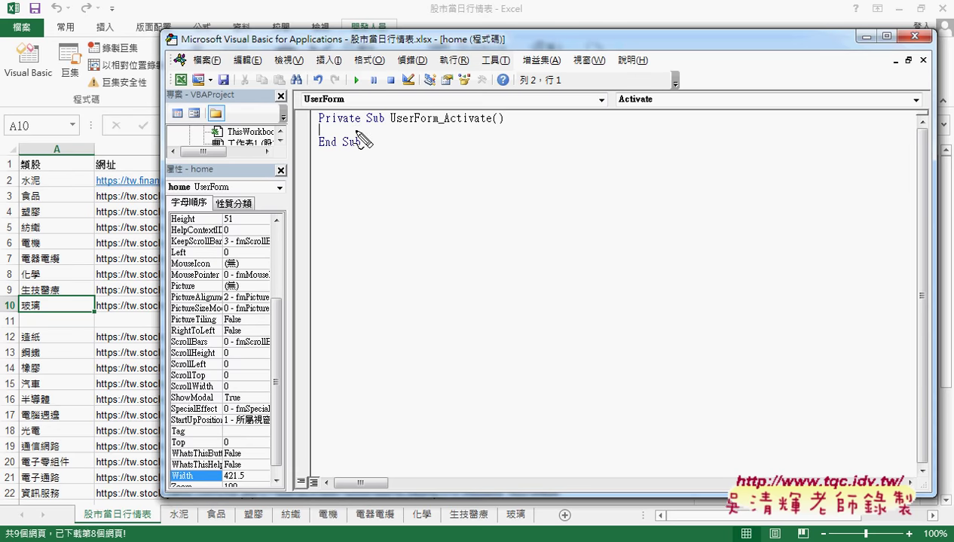
mouse_move(451, 171)
mouse_down()
mouse_move(351, 158)
mouse_move(526, 126)
mouse_move(467, 170)
mouse_up()
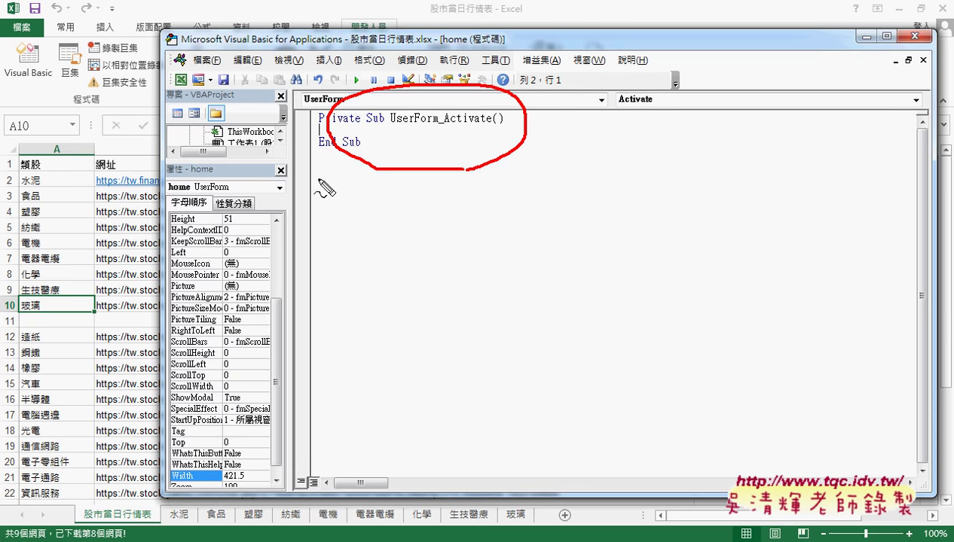
mouse_move(124, 208)
mouse_down()
mouse_move(276, 140)
mouse_move(317, 139)
mouse_move(312, 175)
mouse_up()
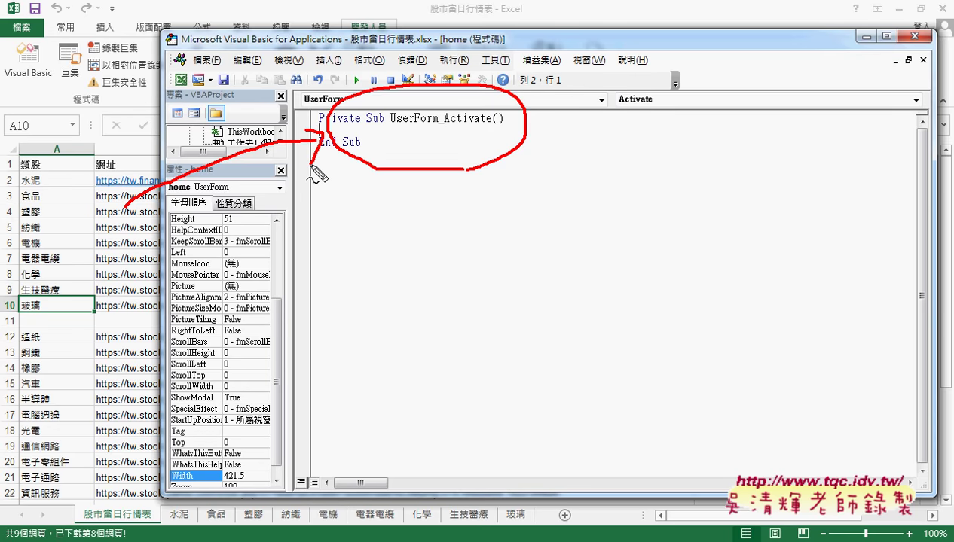
drag(454, 127, 493, 124)
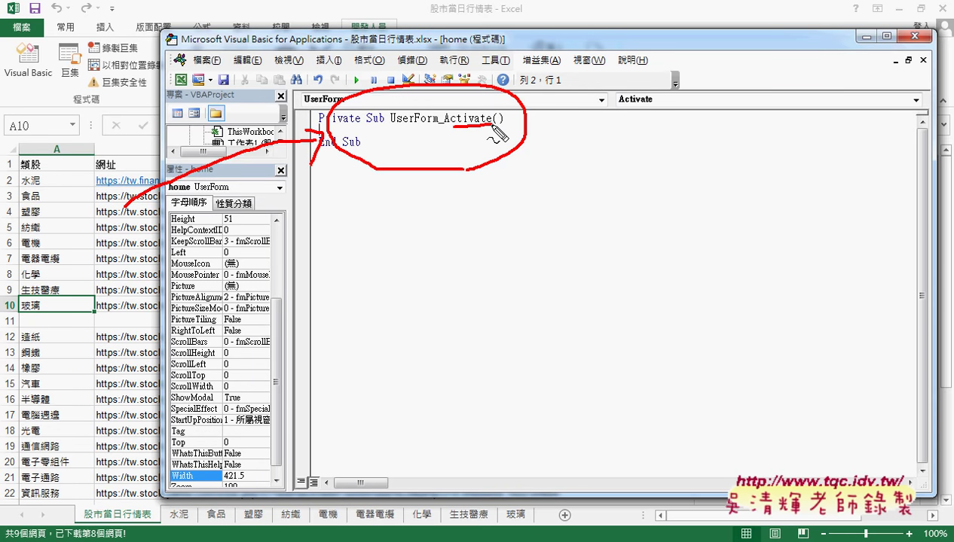